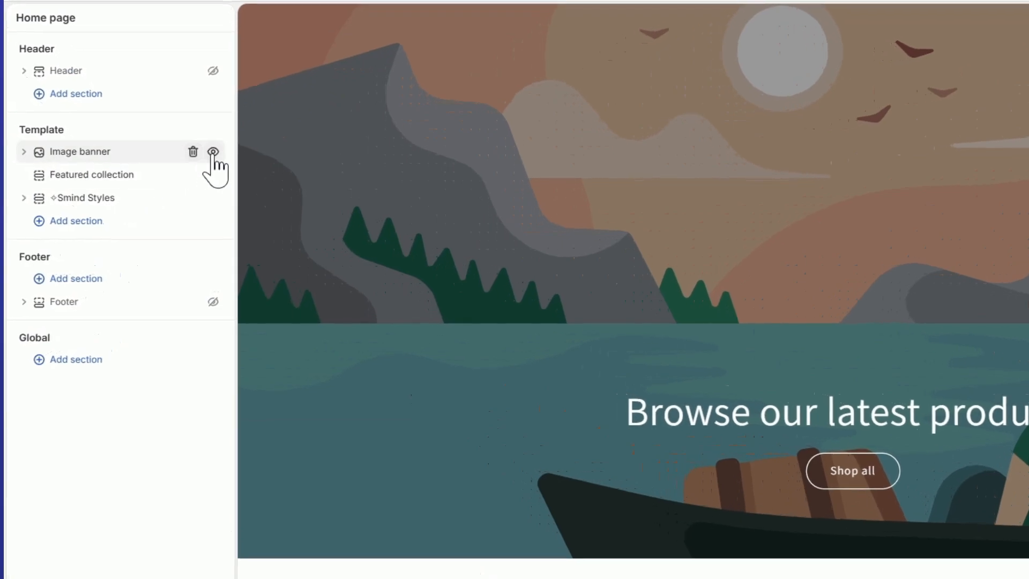
Step: Hide the Image banner and Featured collection sections, and add the Hero image 6-2 section below them in the template
click(213, 151)
click(213, 174)
click(120, 186)
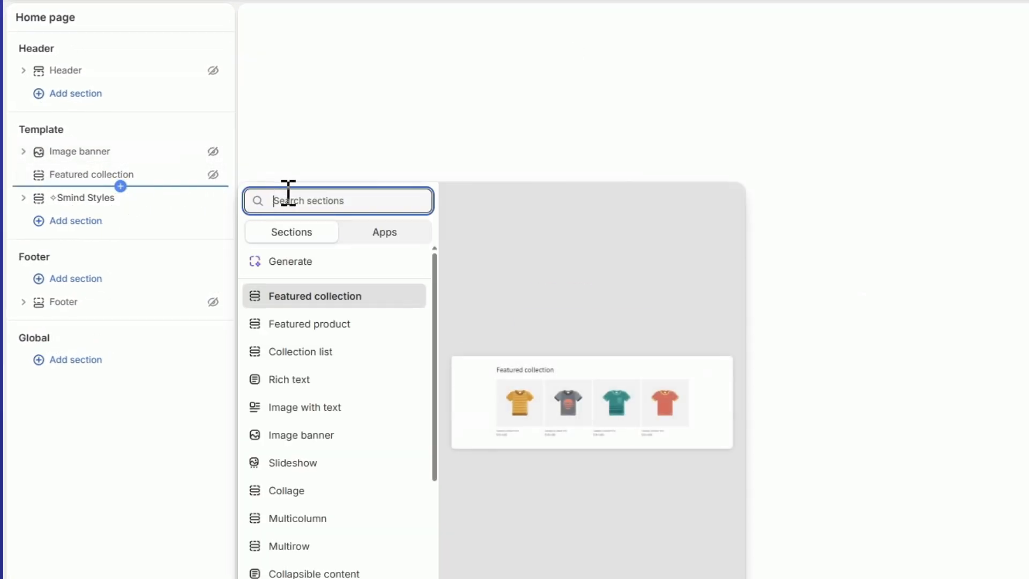
text(Hero)
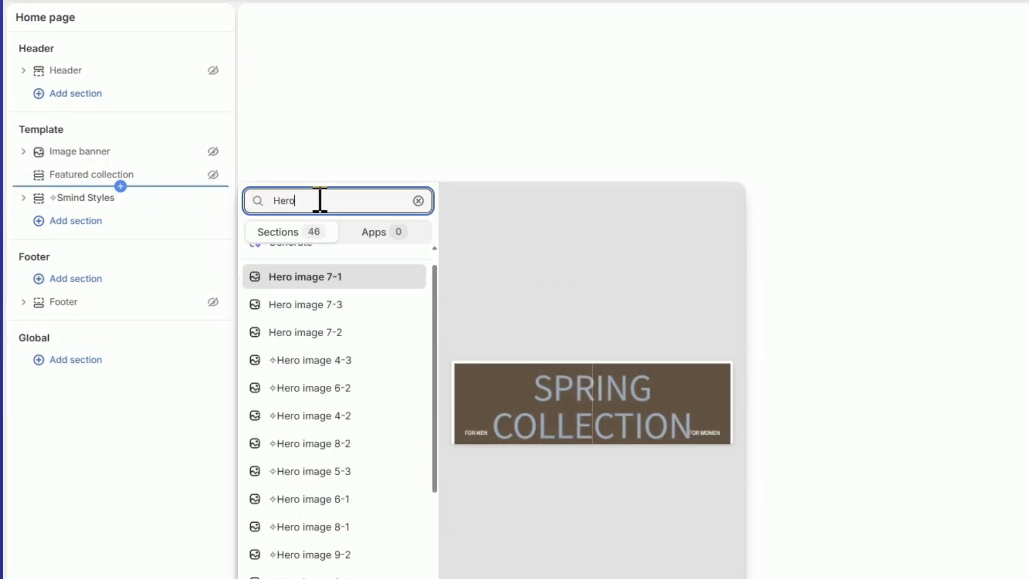
text( Image 6-2)
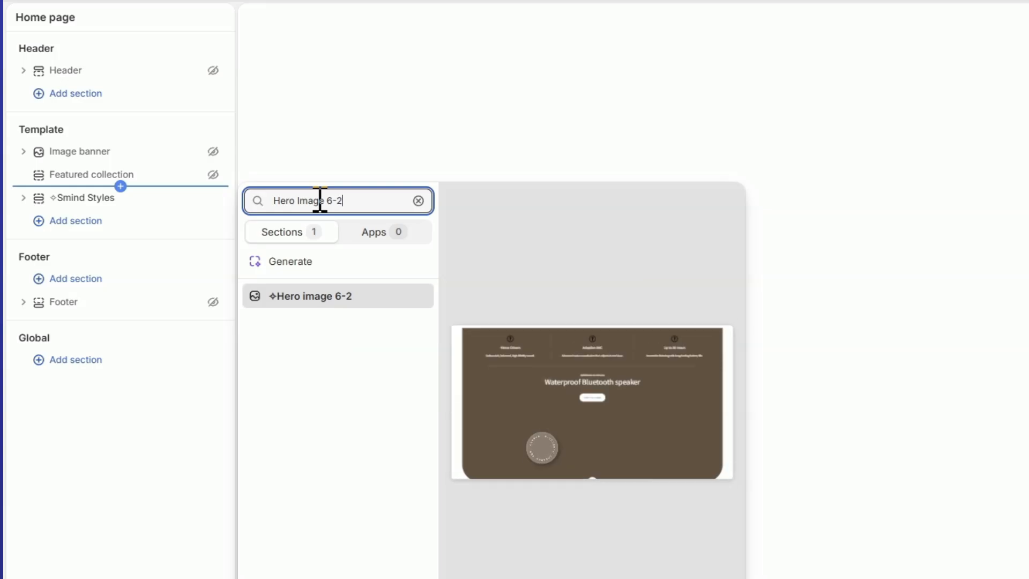
click(317, 298)
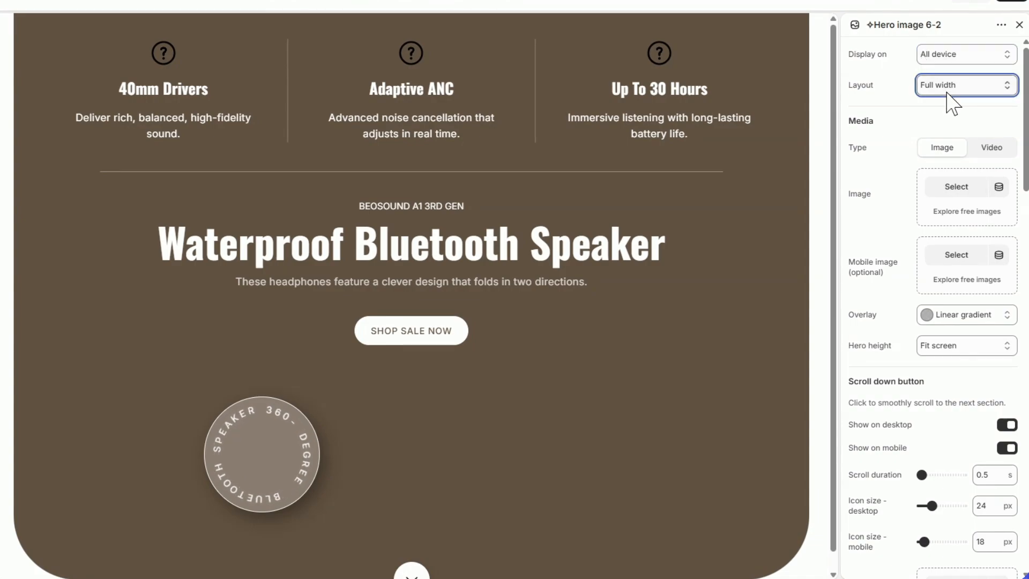
Step: Try the Boxed and Full width (no padding) layouts on the hero section and return it to Full width
click(873, 126)
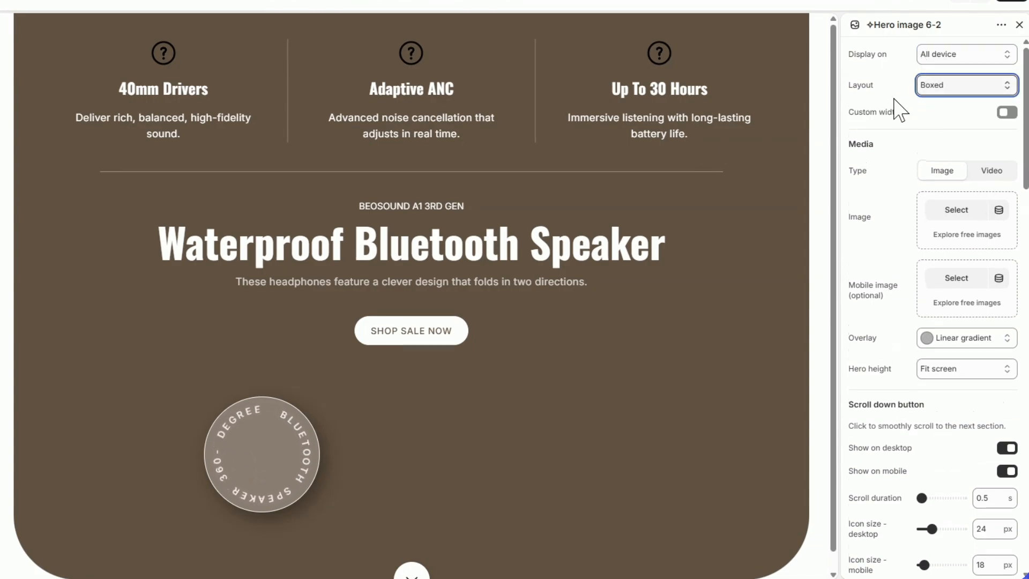
click(874, 127)
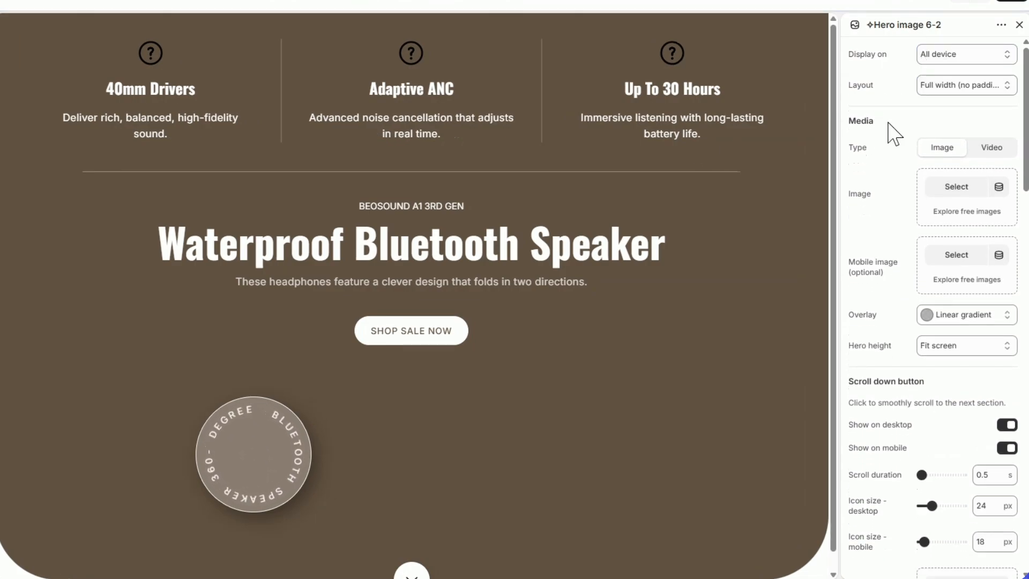
click(944, 94)
click(961, 116)
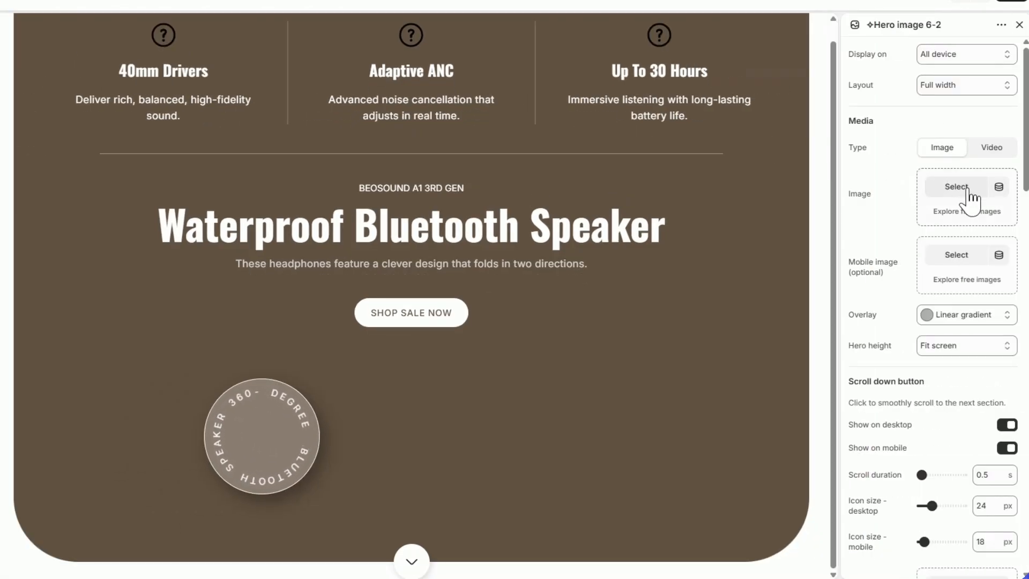
Step: Set the hero's main image to Image_Banner_1 and its mobile image to the mobile version of the same banner
click(968, 190)
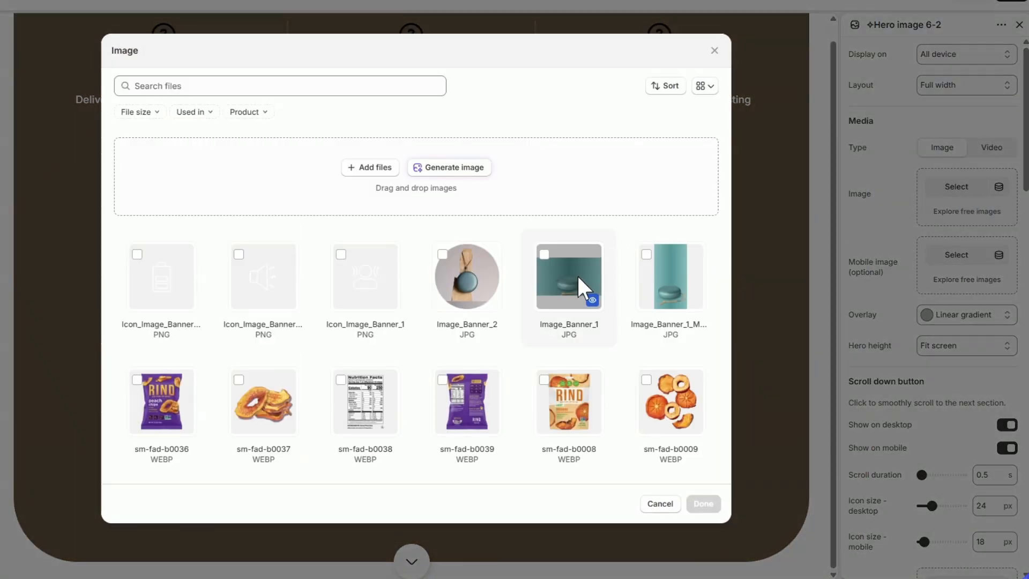
click(579, 286)
click(703, 503)
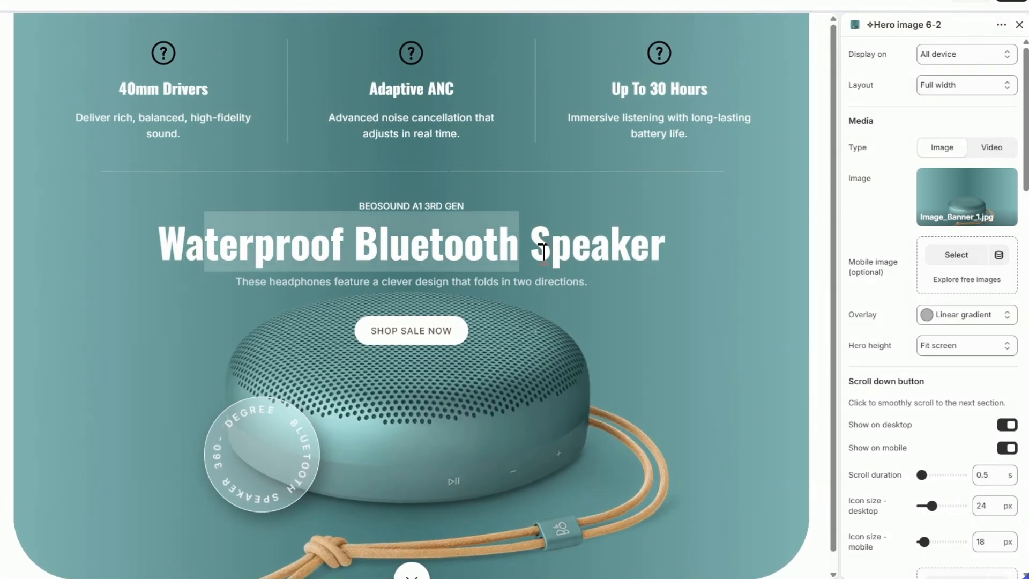
click(956, 255)
click(670, 281)
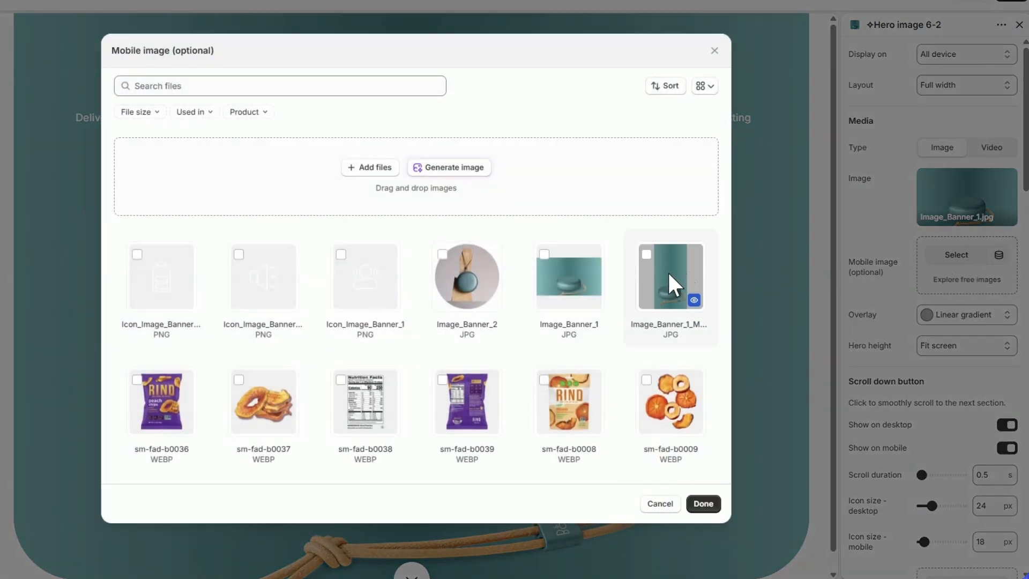
click(702, 507)
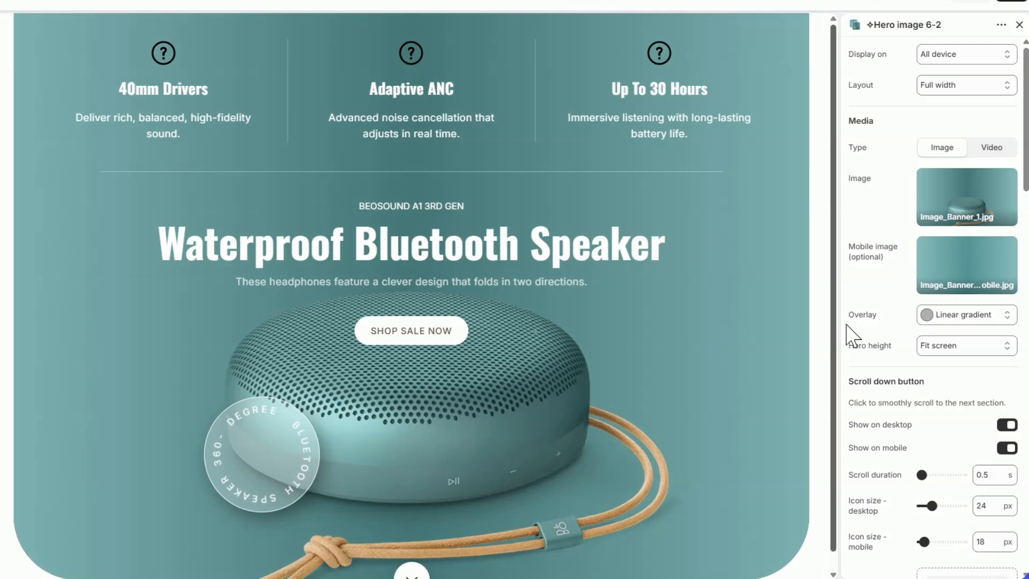
Step: Try the Adapt to image and L hero heights and return the hero height to Fit screen
click(943, 375)
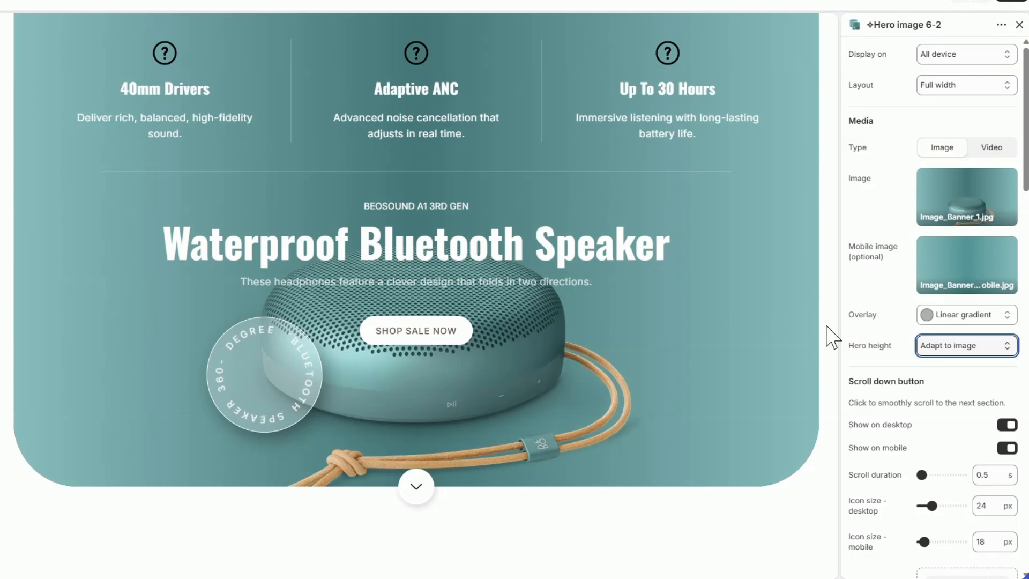
click(951, 428)
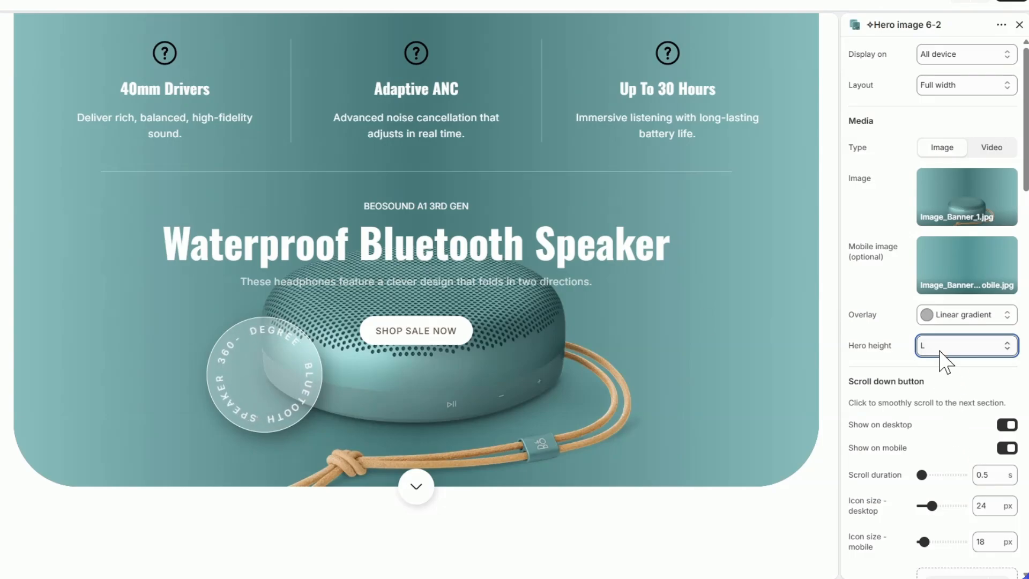
click(956, 346)
click(953, 363)
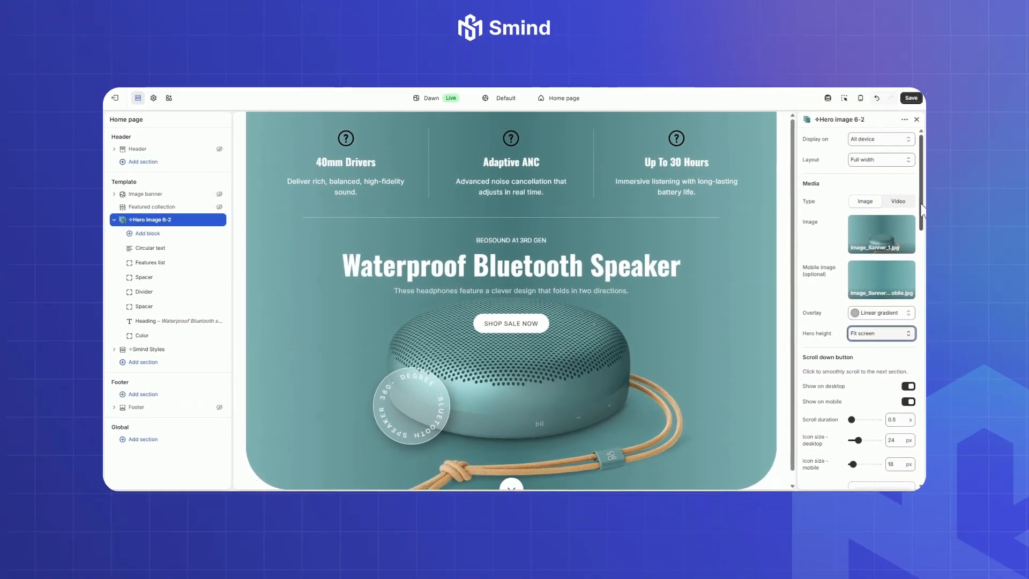
Step: Set the hero's desktop content padding to 100 px left-right and 60 px top-bottom
scroll(816, 213, down, 4)
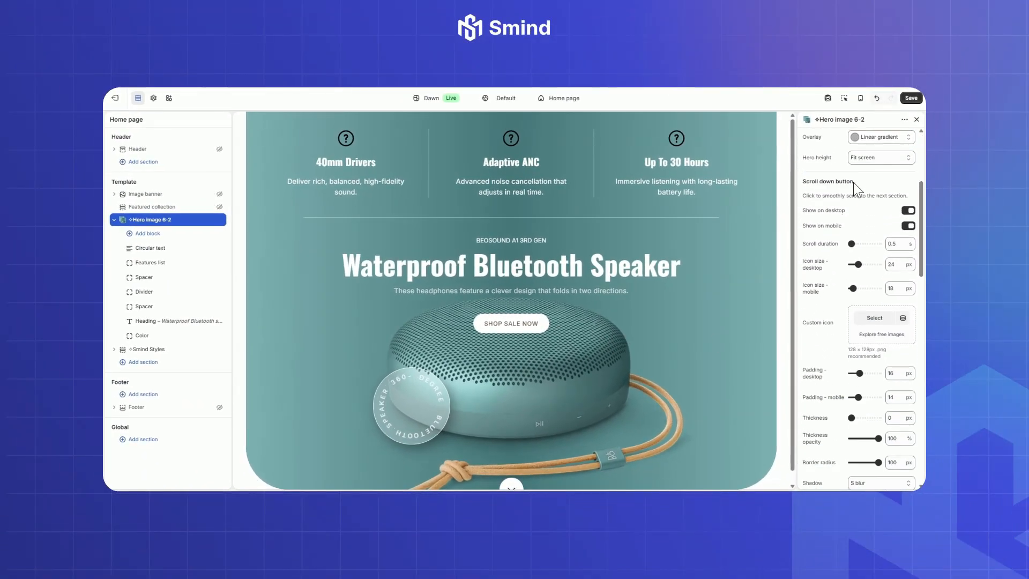
scroll(633, 444, down, 1)
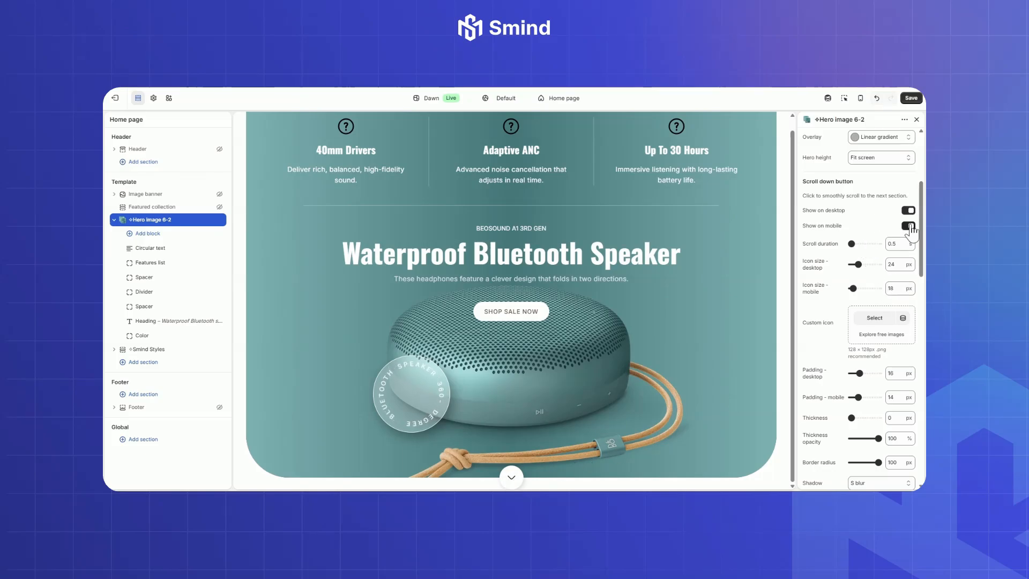
scroll(845, 182, down, 1)
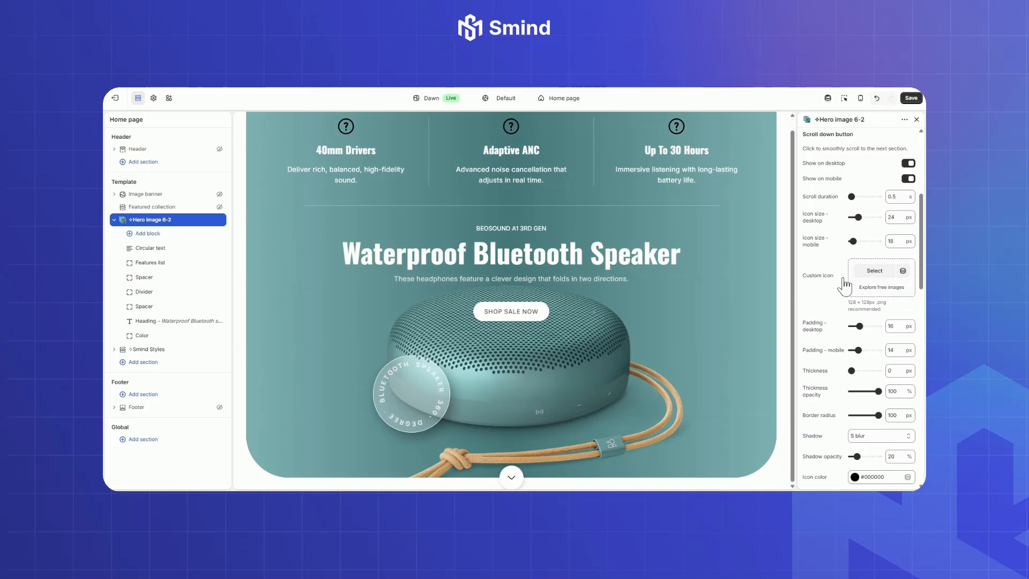
drag(919, 265, 917, 349)
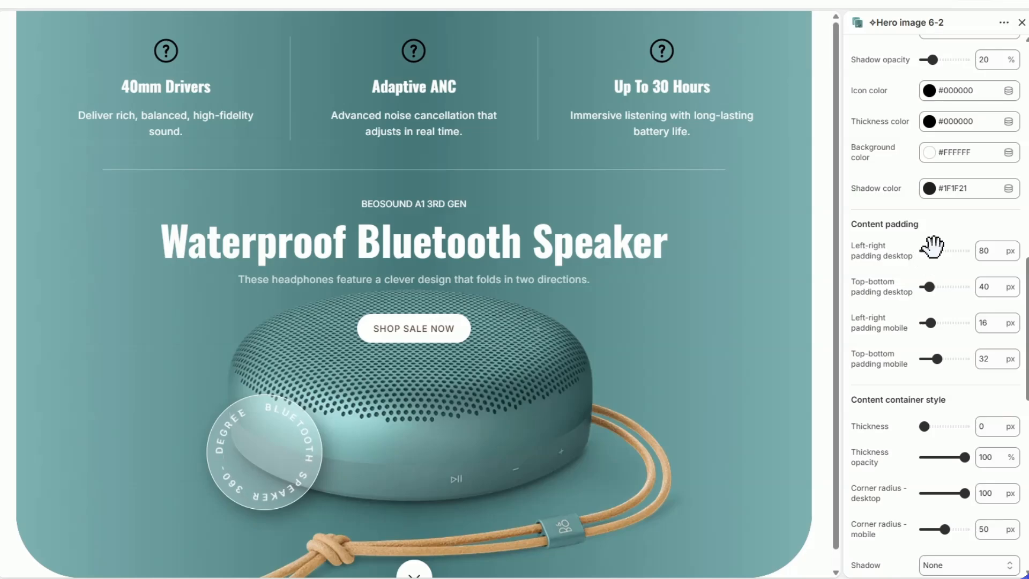
drag(949, 248, 937, 249)
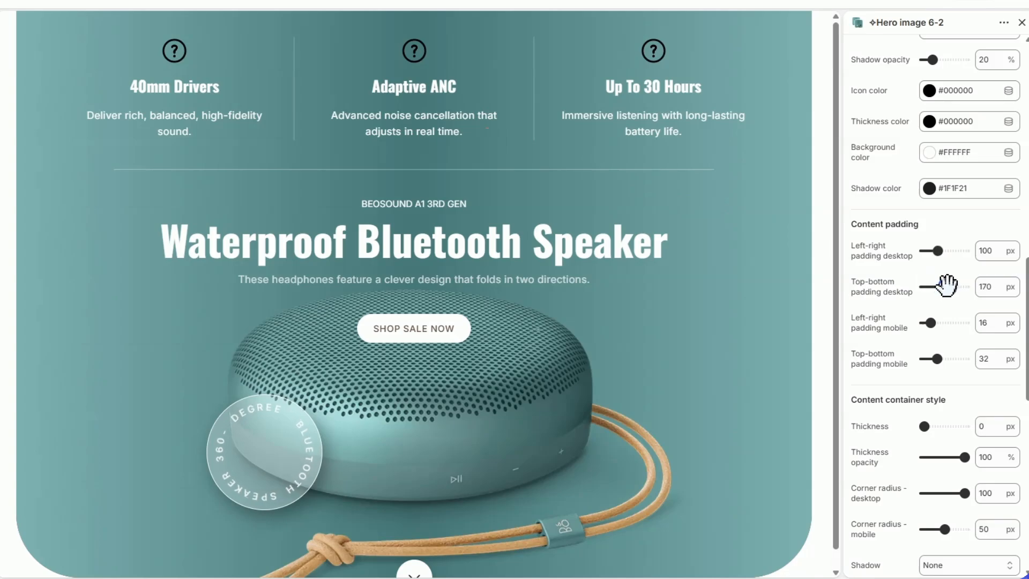
drag(946, 285, 937, 285)
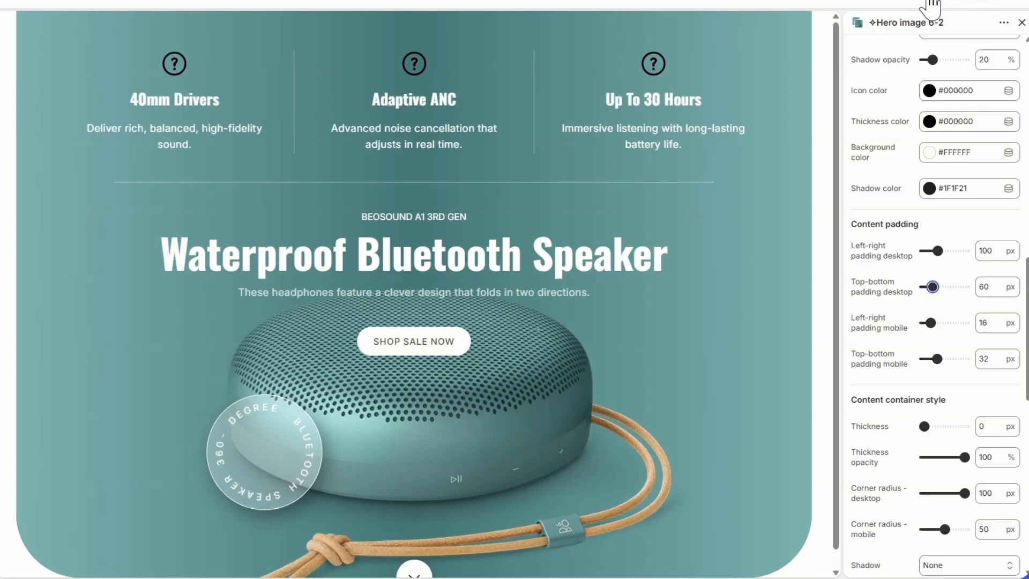
Step: In the mobile preview, set the mobile content padding to 20 px left-right and 26 px top-bottom, and return to the desktop preview
click(931, 5)
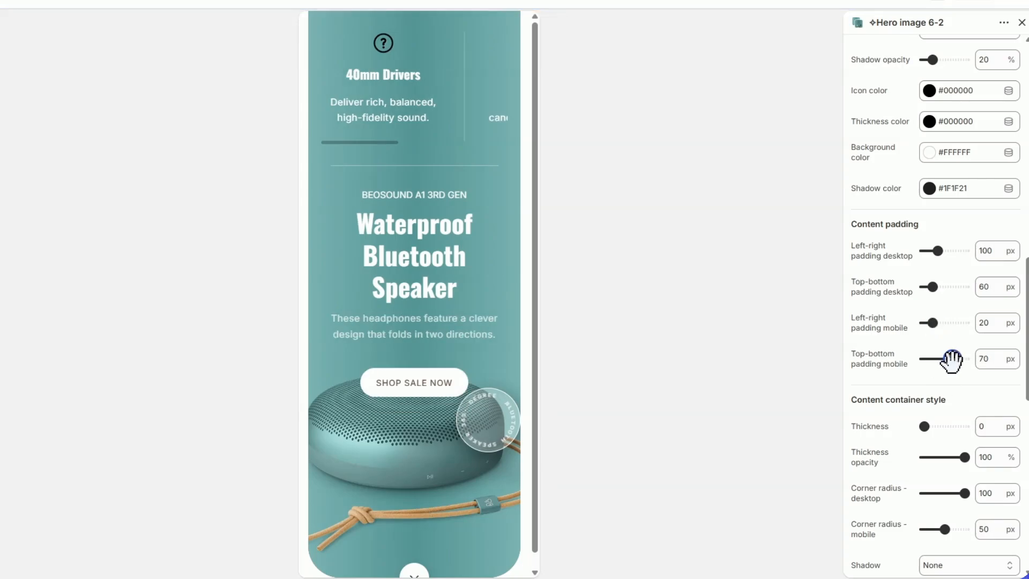
drag(951, 360, 948, 361)
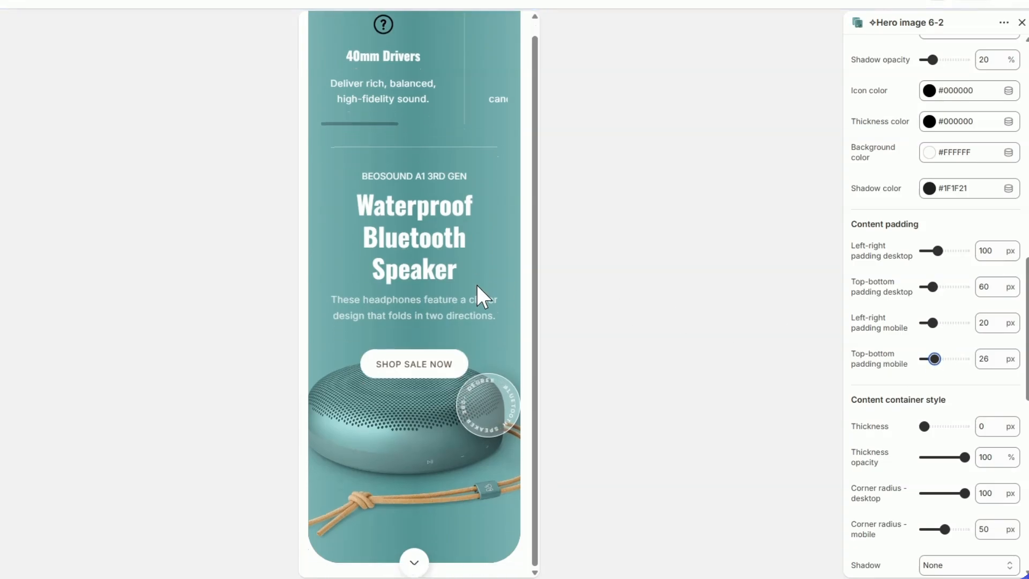
click(936, 3)
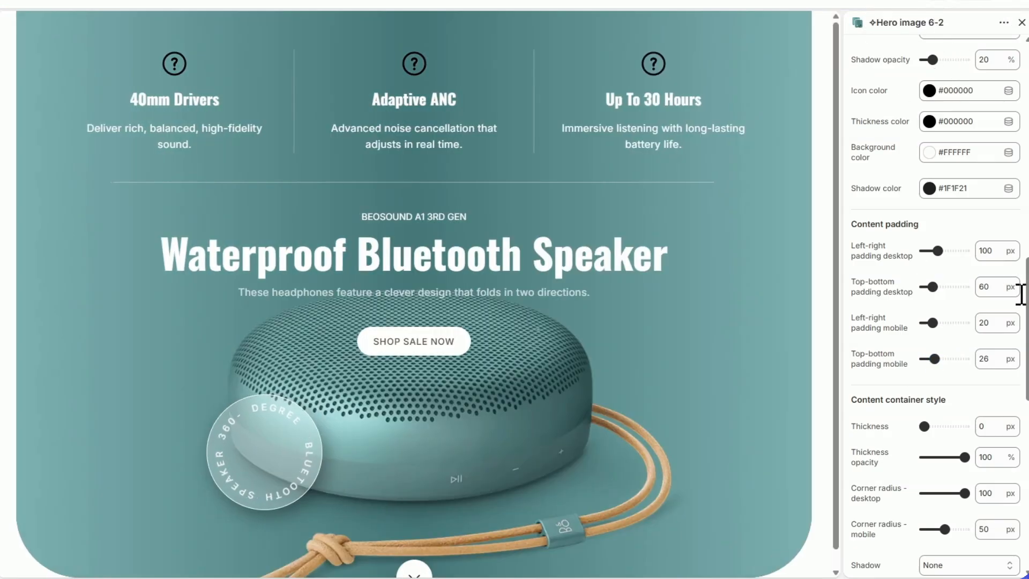
Step: Set the content container's corner radius to 65 px on desktop and 25 px on mobile, checking the mobile preview
scroll(1018, 287, down, 2)
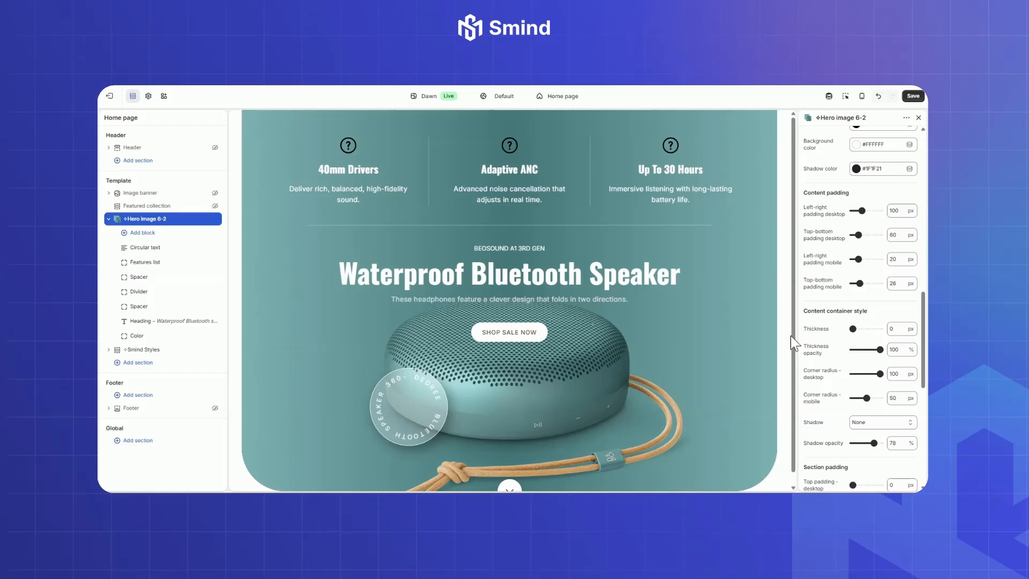
drag(792, 336, 792, 369)
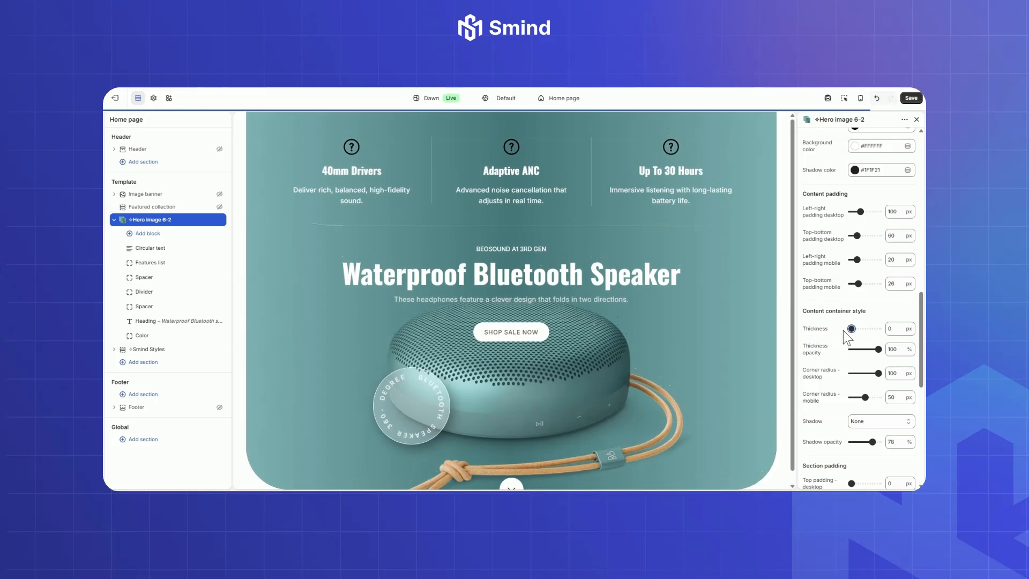
scroll(786, 427, down, 1)
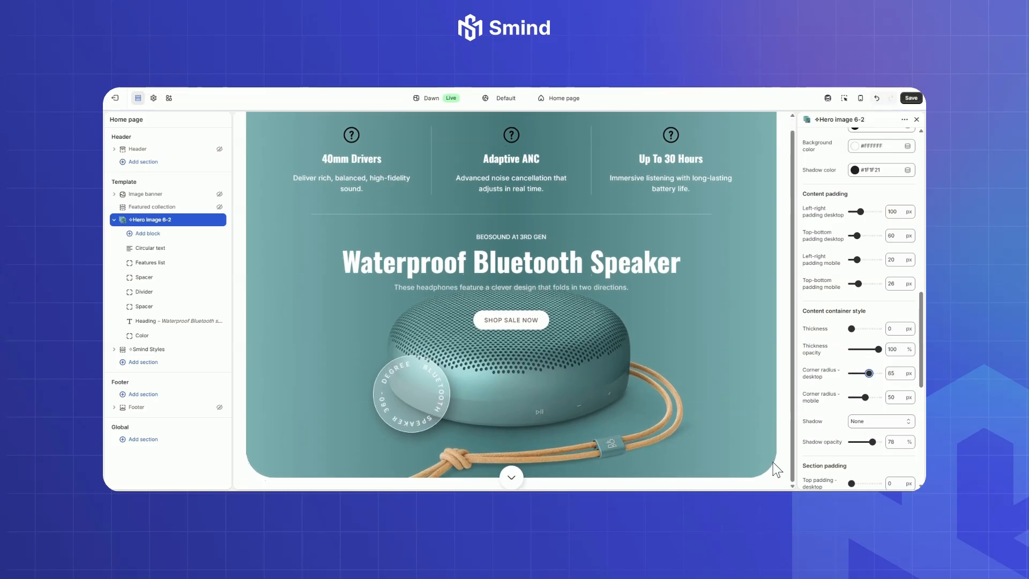
click(860, 98)
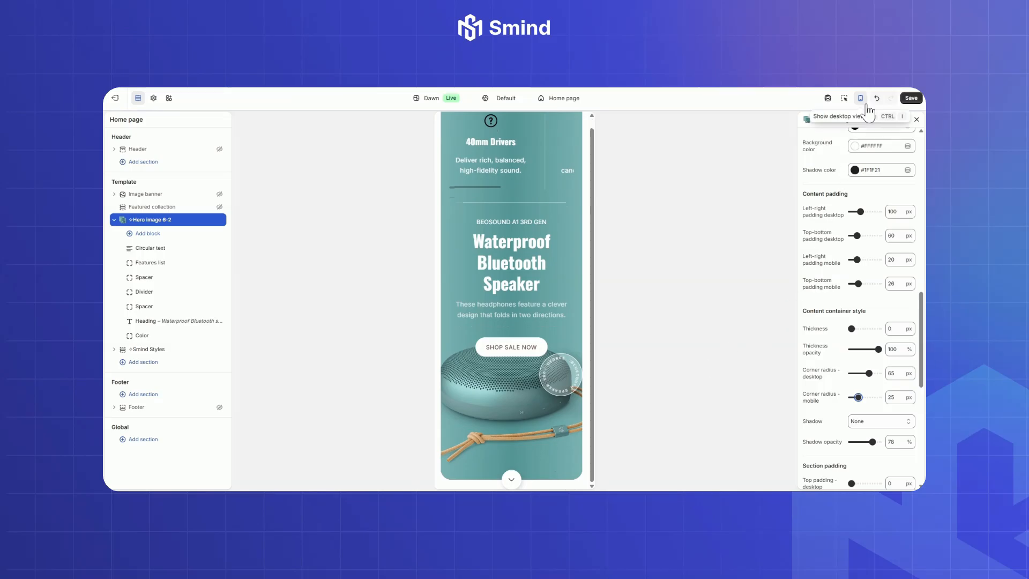
click(860, 98)
Step: Set the hero section's top and bottom padding on desktop to 20 px each
scroll(921, 331, down, 5)
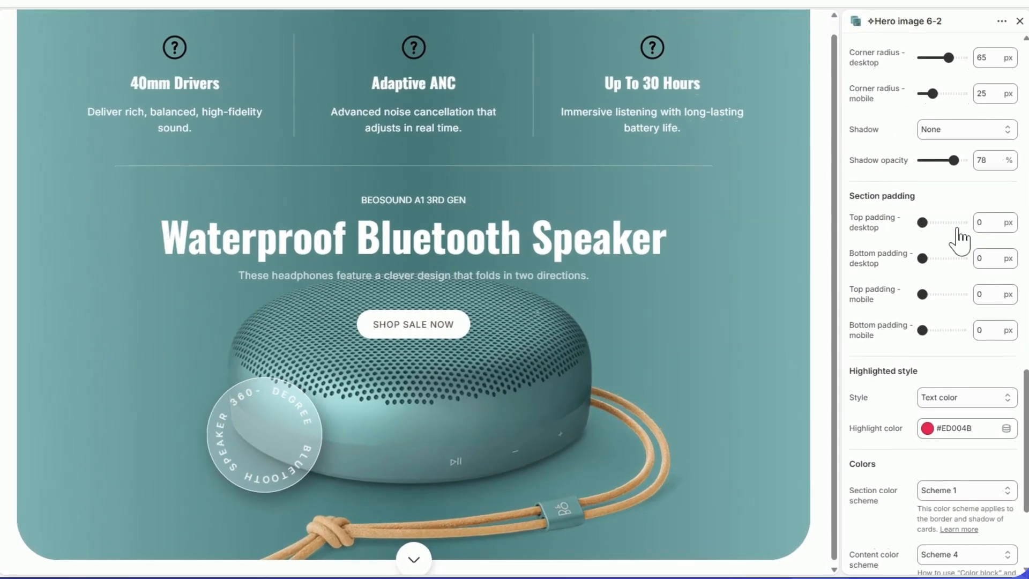
drag(922, 222, 926, 222)
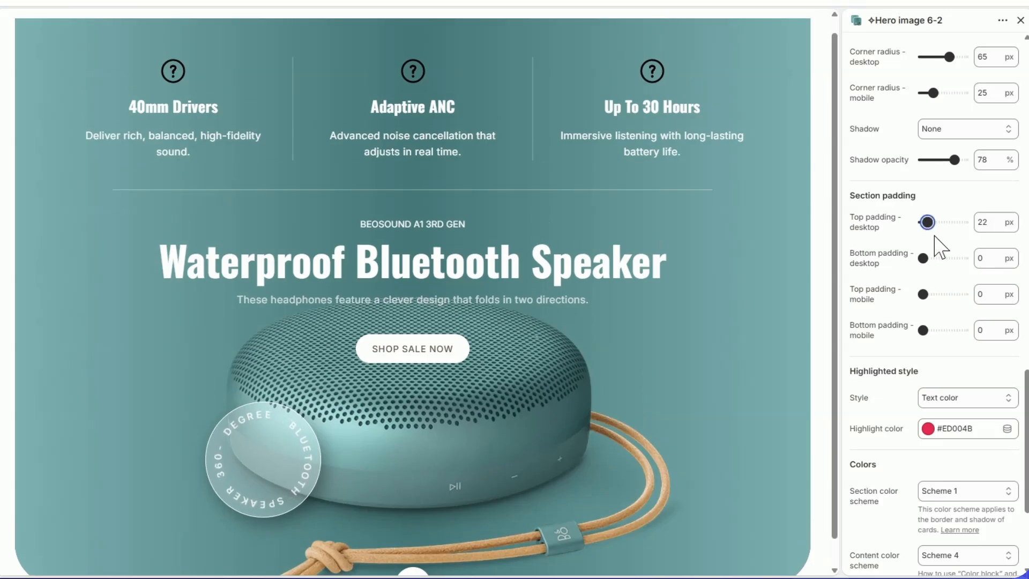
double_click(982, 221)
text(20)
double_click(987, 258)
Step: Set the hero section's top and bottom padding on mobile to 20 px each and check the spacing in the mobile preview
text(20)
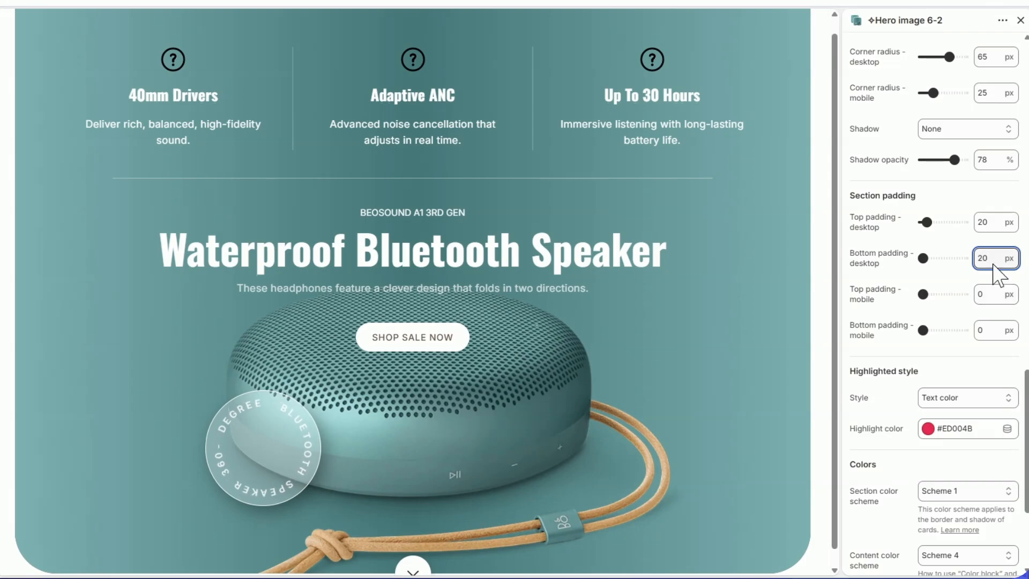
double_click(982, 293)
text(20)
double_click(983, 329)
text(20)
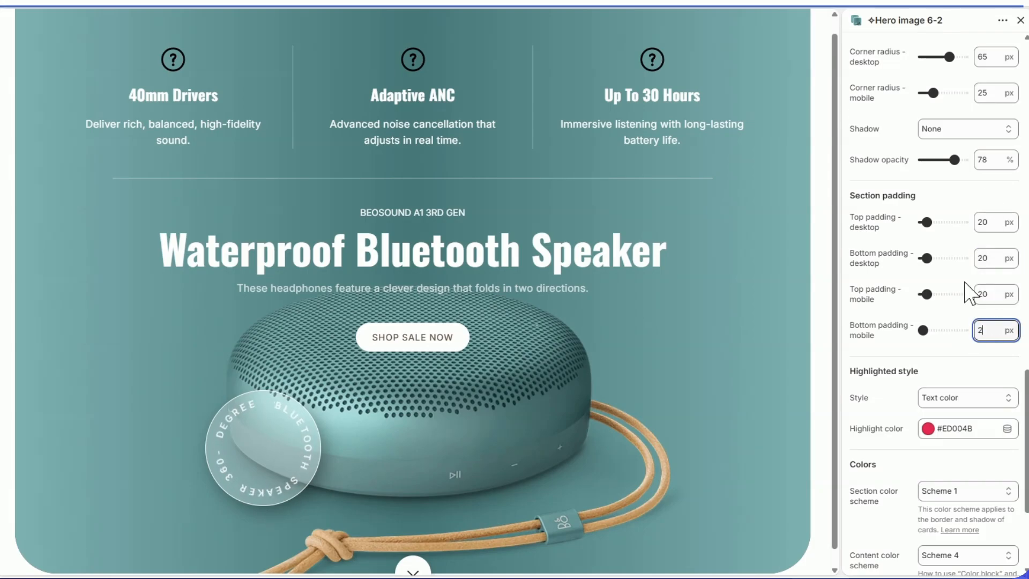
click(941, 1)
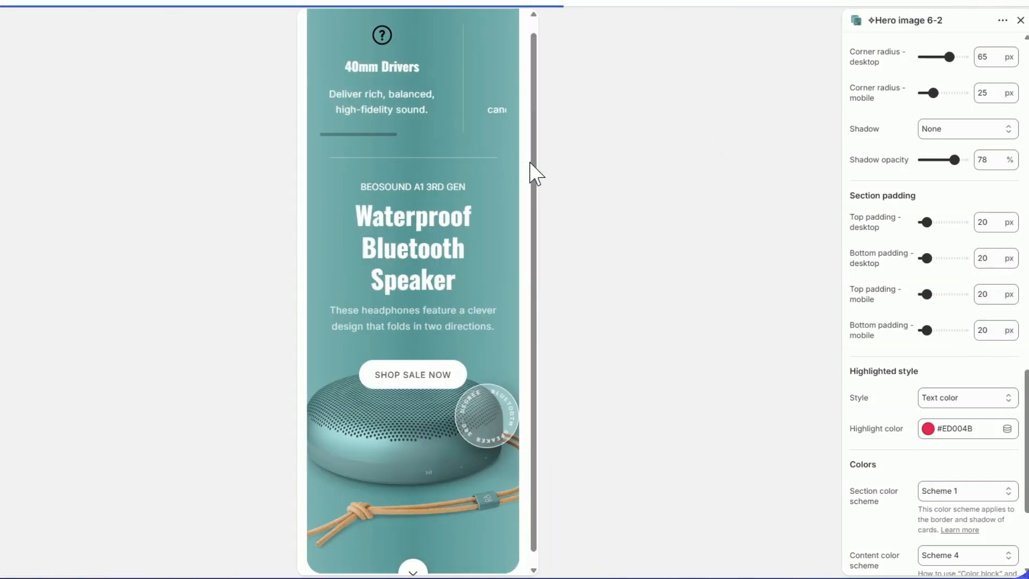
mouse_move(536, 169)
mouse_down()
mouse_move(531, 146)
mouse_move(536, 183)
mouse_up()
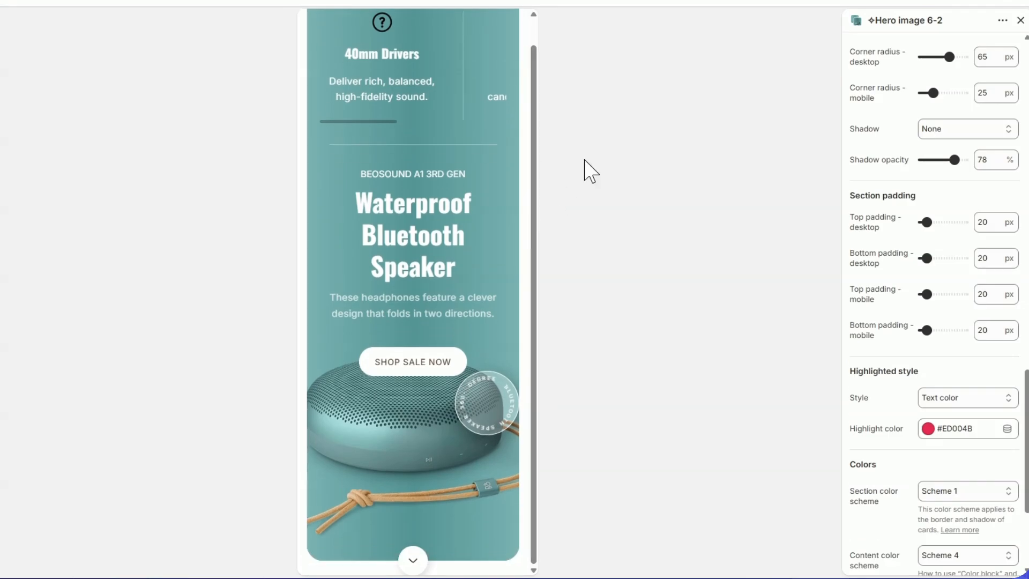
click(941, 2)
mouse_move(1026, 376)
mouse_down()
mouse_move(1026, 419)
mouse_move(1027, 390)
mouse_up()
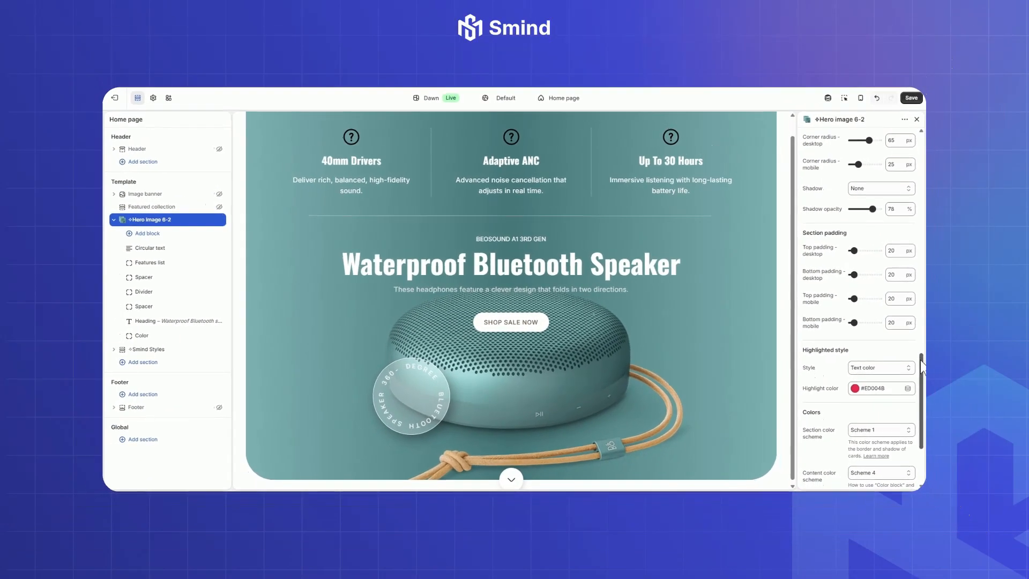
drag(923, 365, 921, 327)
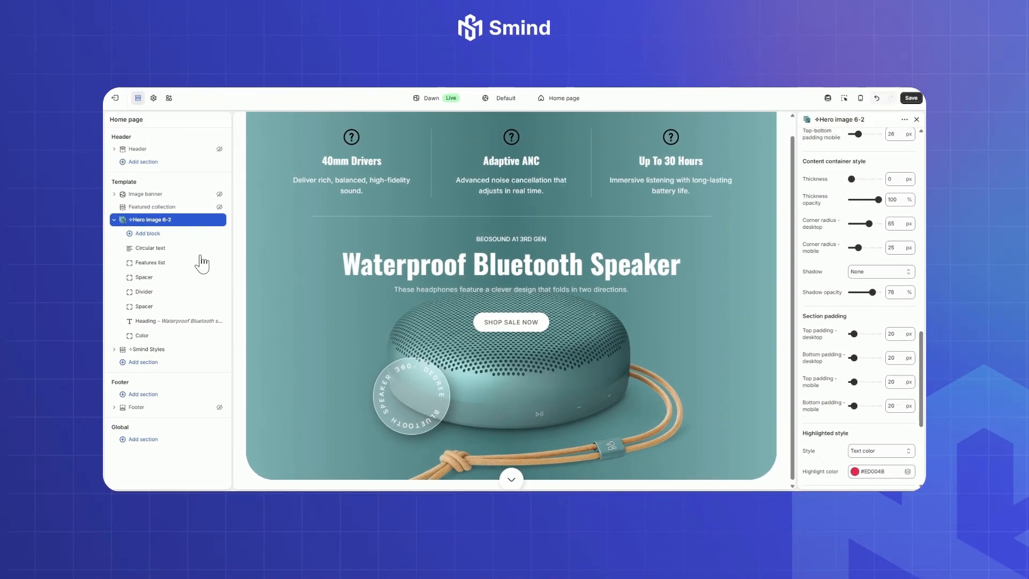
Step: Change the Circular text block's roundel text to "360° Omnidirectional Sound", trying the Heading font style and returning to Body
click(151, 249)
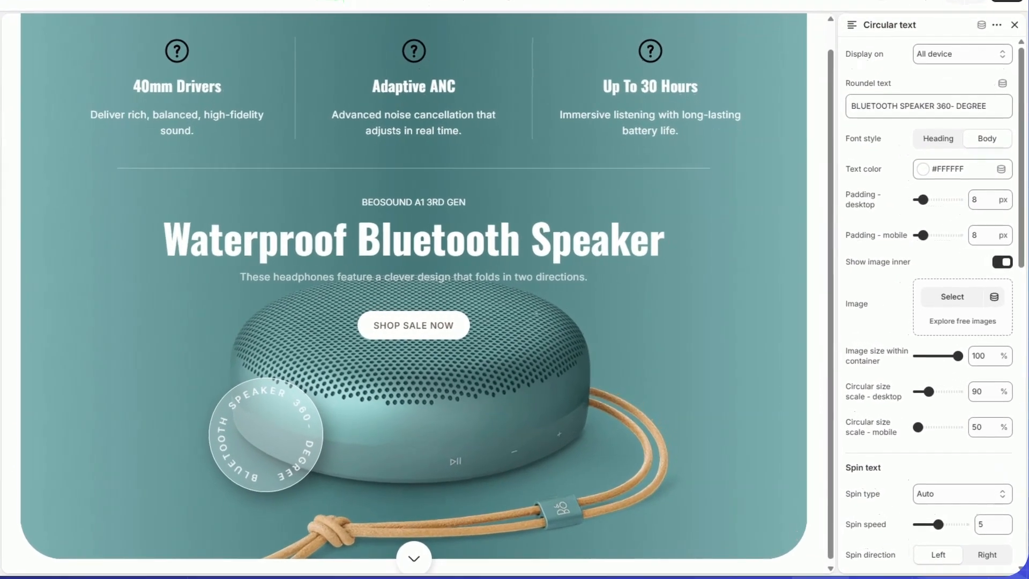
drag(989, 103, 806, 122)
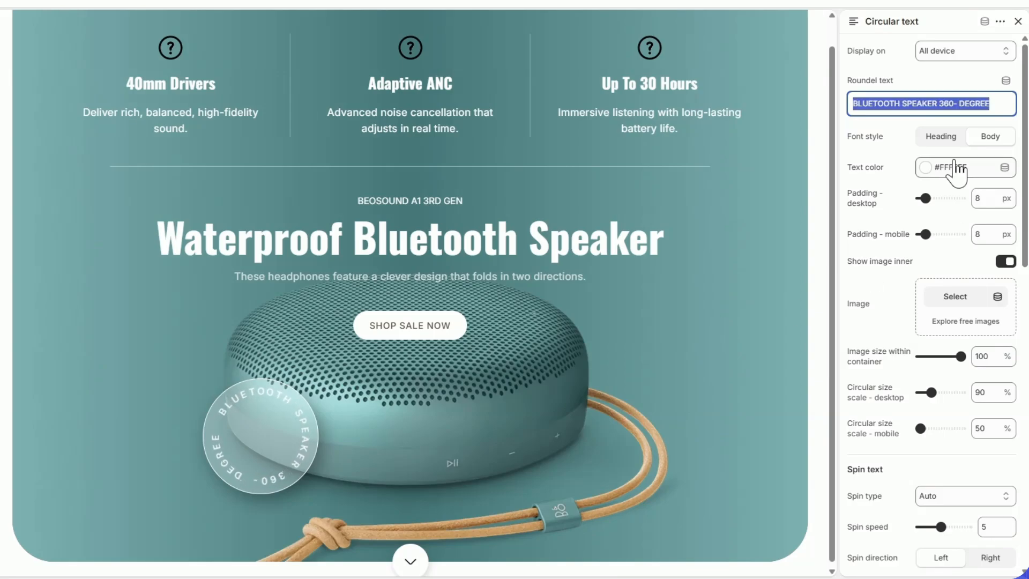
text(360° Omnidirectional Sound)
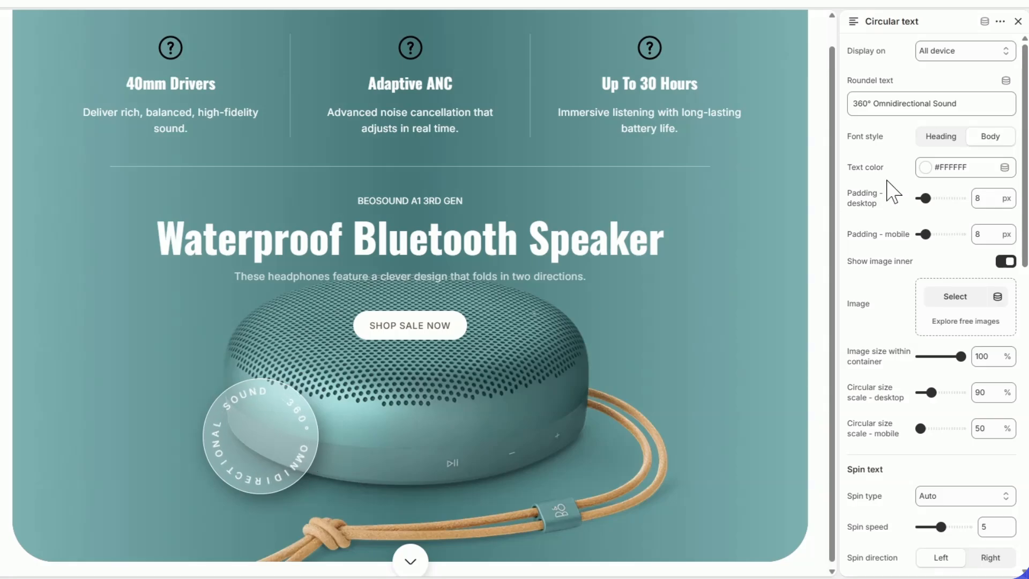
click(942, 139)
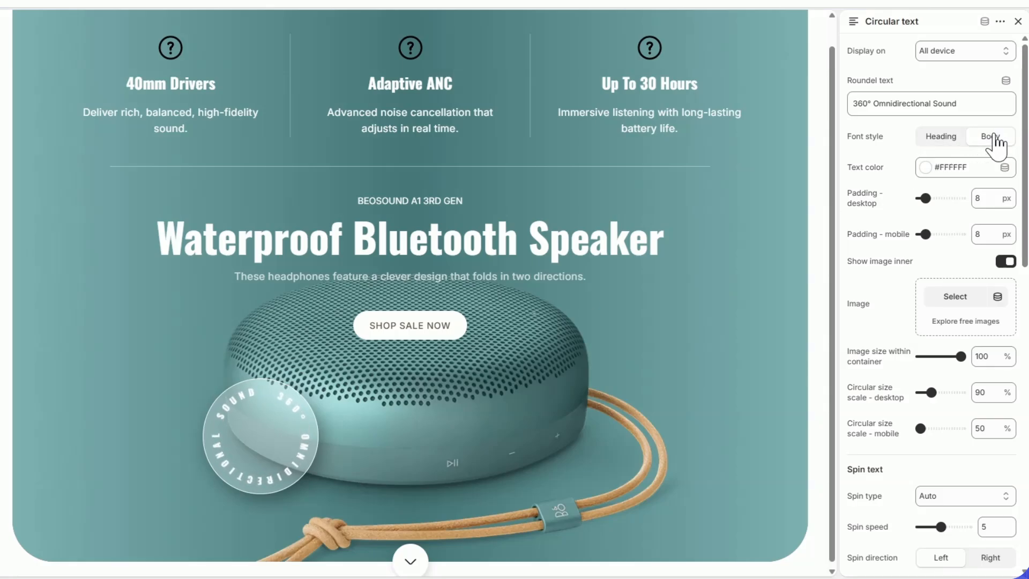
click(992, 138)
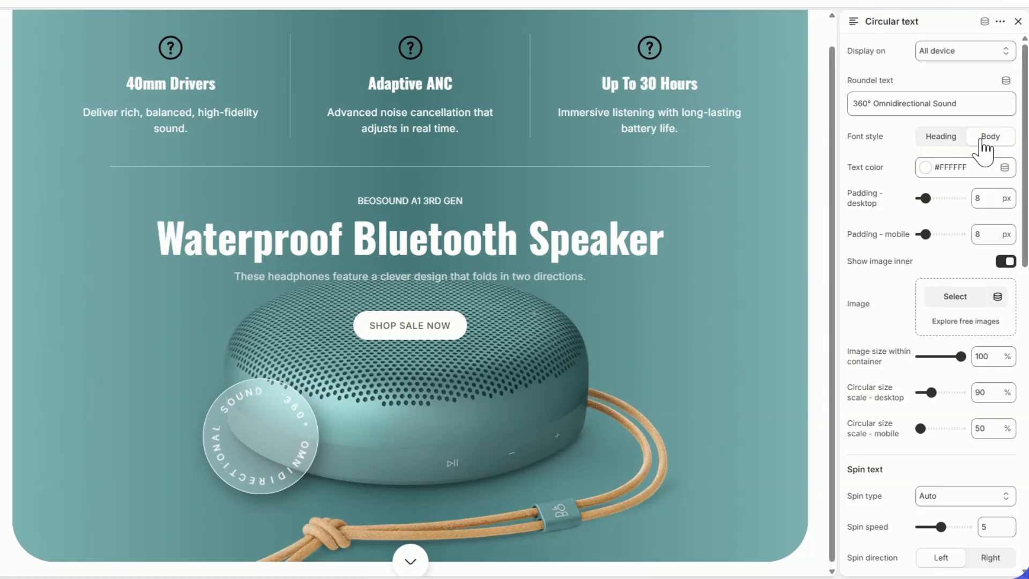
Step: Try the cyan text color #00F7FC on the circular text, and return the color to white #FFFFFF
click(925, 167)
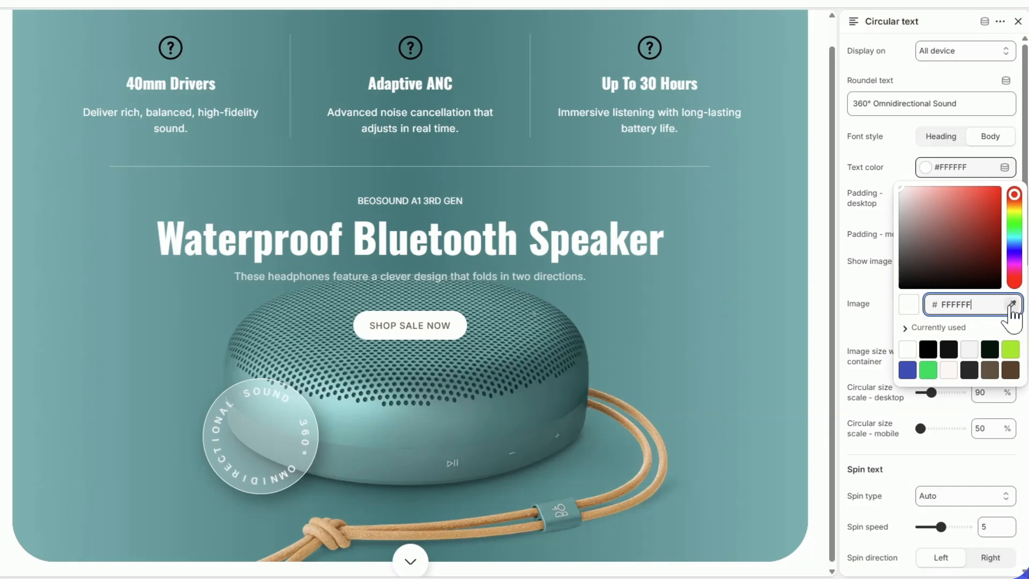
click(777, 252)
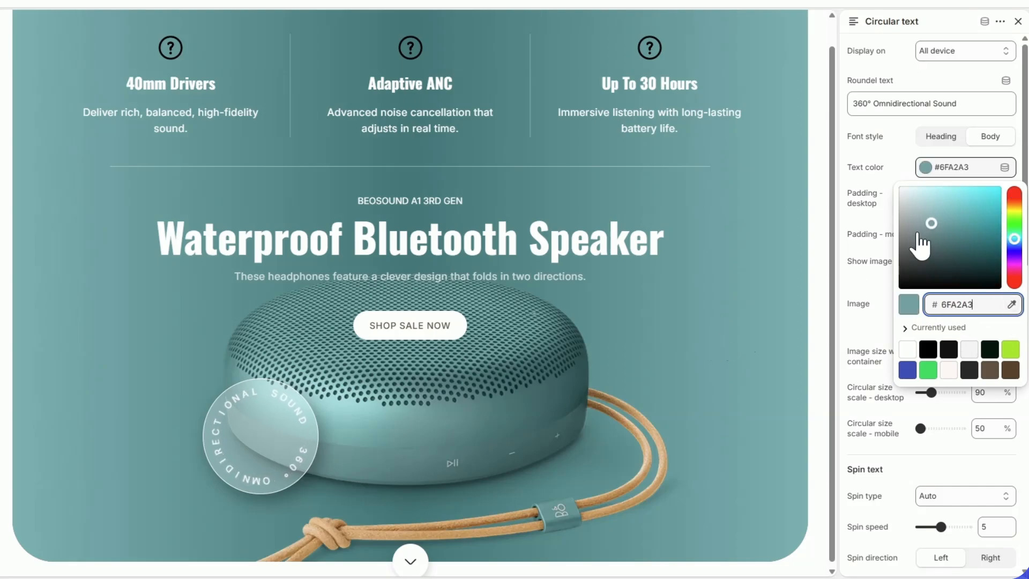
drag(932, 221, 995, 188)
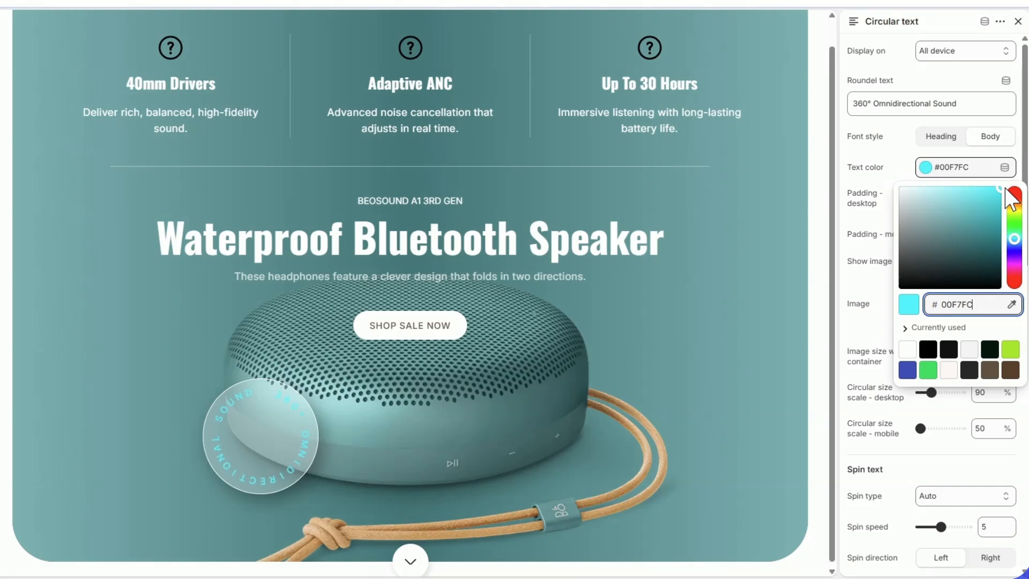
click(895, 160)
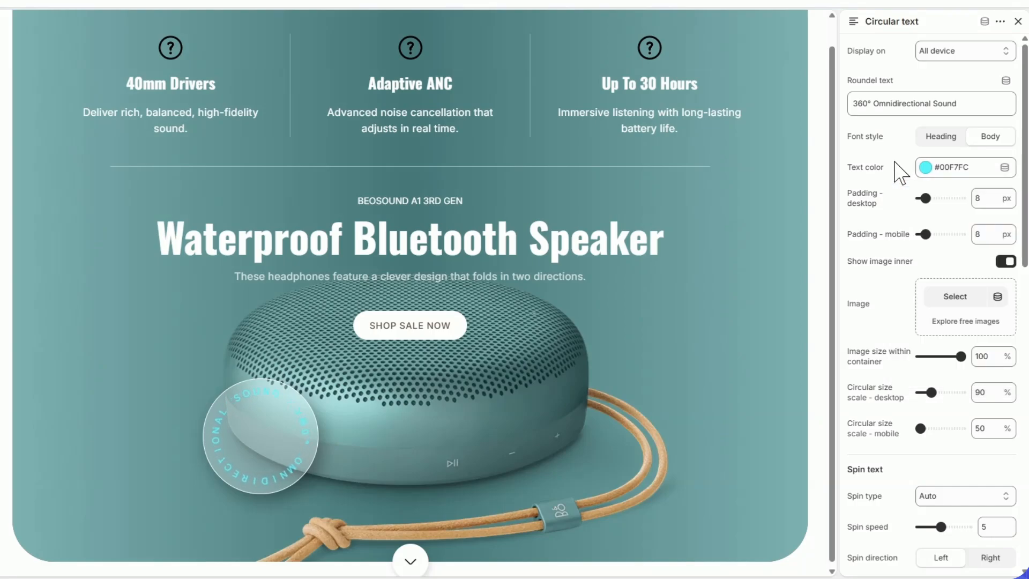
click(920, 170)
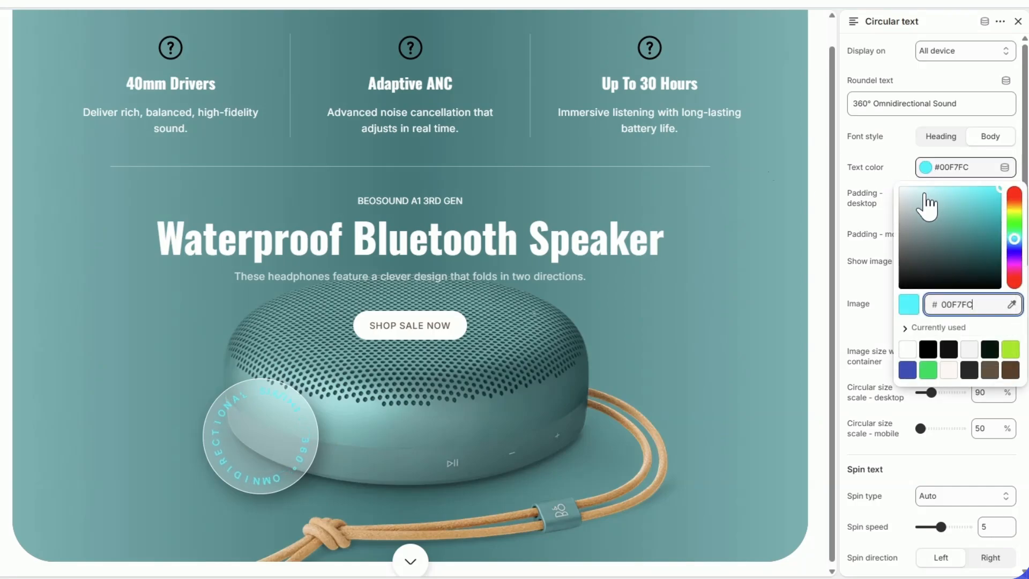
click(910, 187)
click(894, 184)
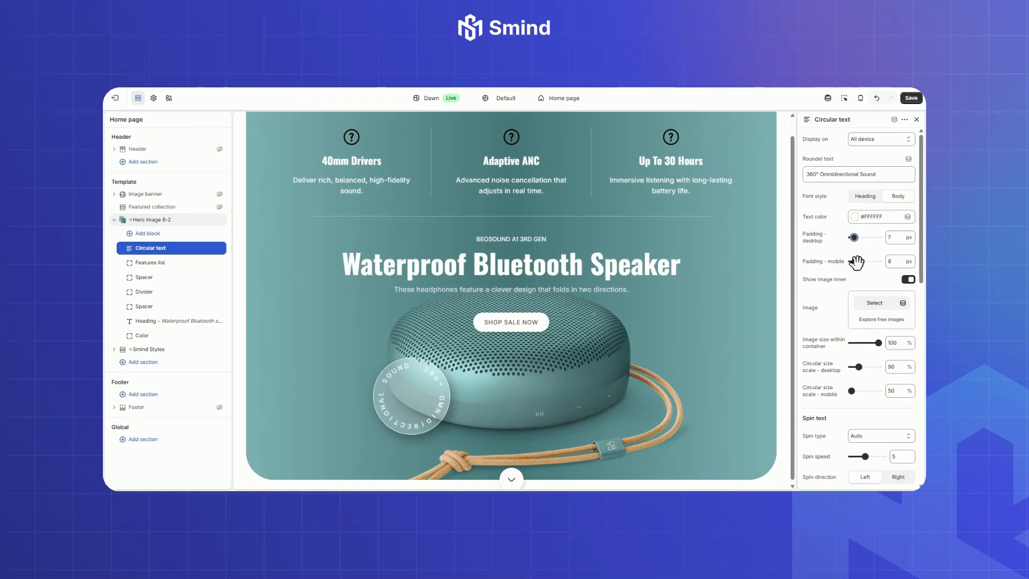
Step: Set the circular text's mobile padding to 10 px in the mobile preview, and return to the desktop preview
click(859, 97)
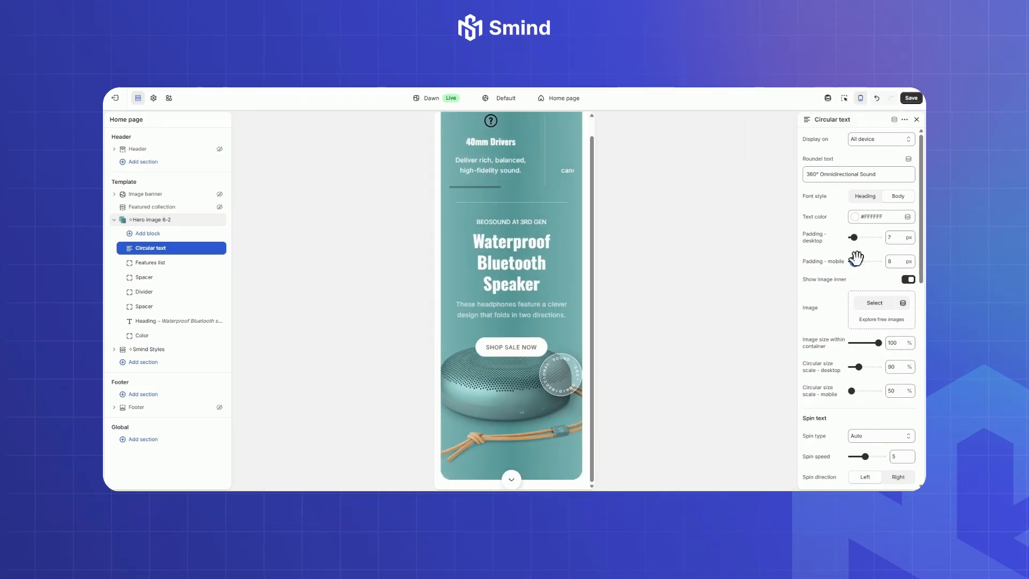
drag(863, 259, 857, 259)
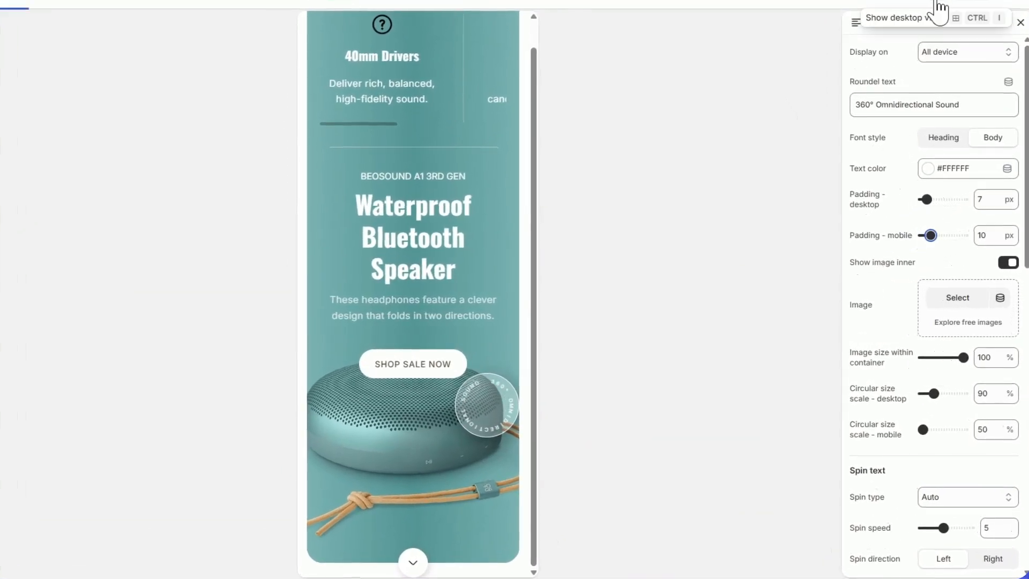
click(938, 8)
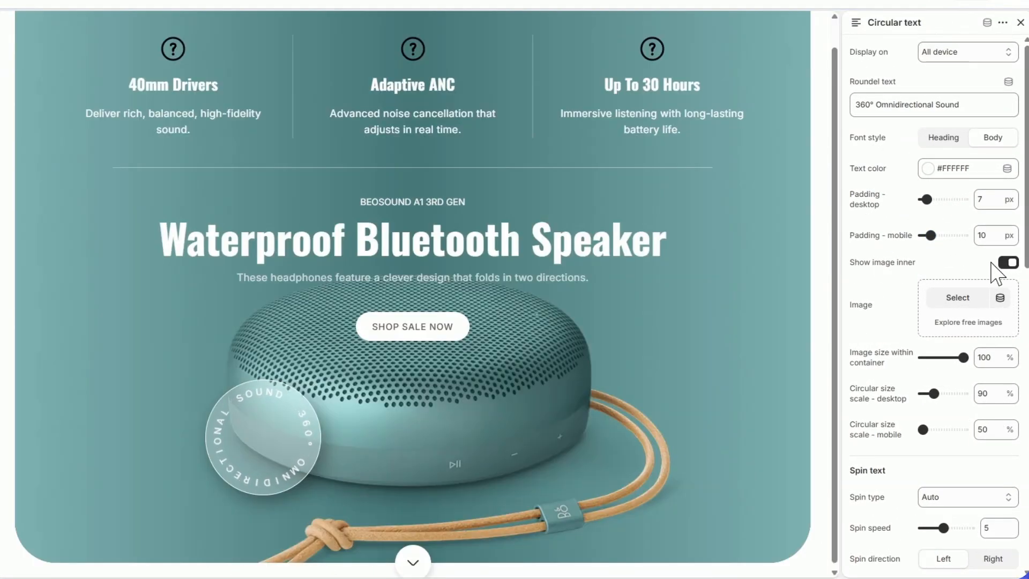
Step: Use Image_Banner_2 as the circular text's inner image at 100% size within its container, and set the desktop circular size scale to 110%
click(967, 298)
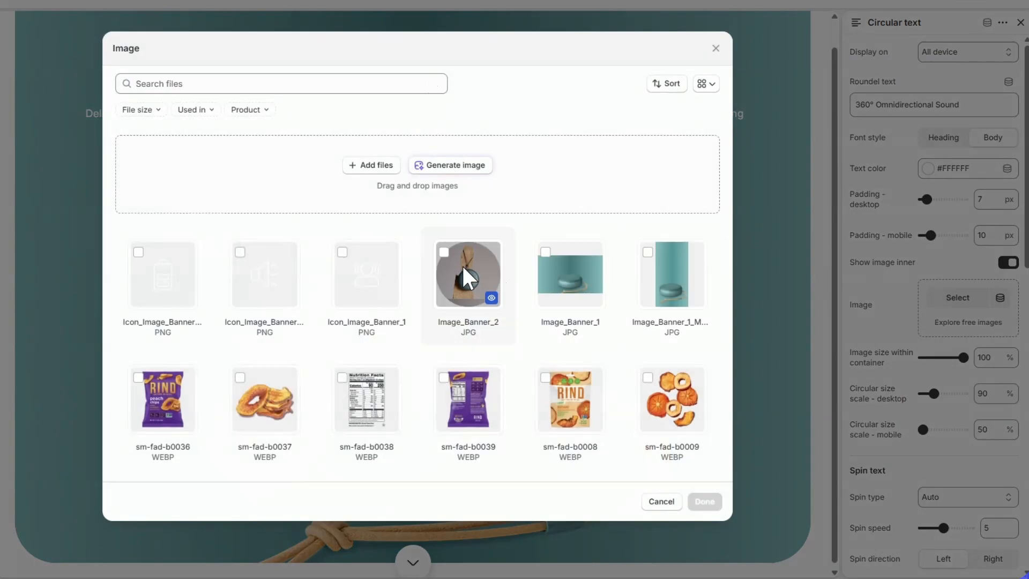
click(466, 274)
click(704, 501)
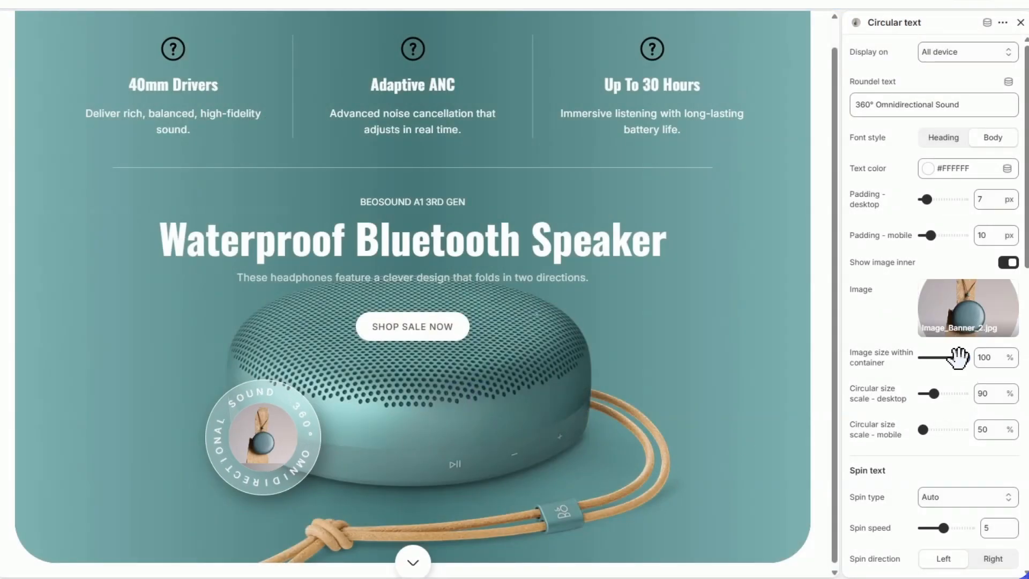
mouse_move(960, 356)
mouse_down()
mouse_move(949, 357)
mouse_move(981, 356)
mouse_up()
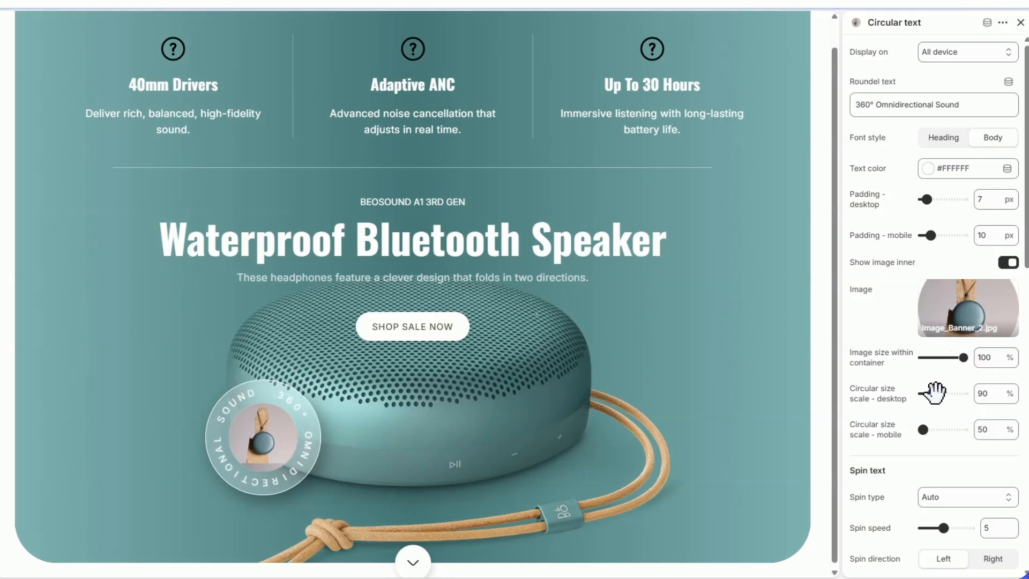
mouse_move(933, 394)
mouse_down()
mouse_move(952, 392)
mouse_move(938, 393)
mouse_up()
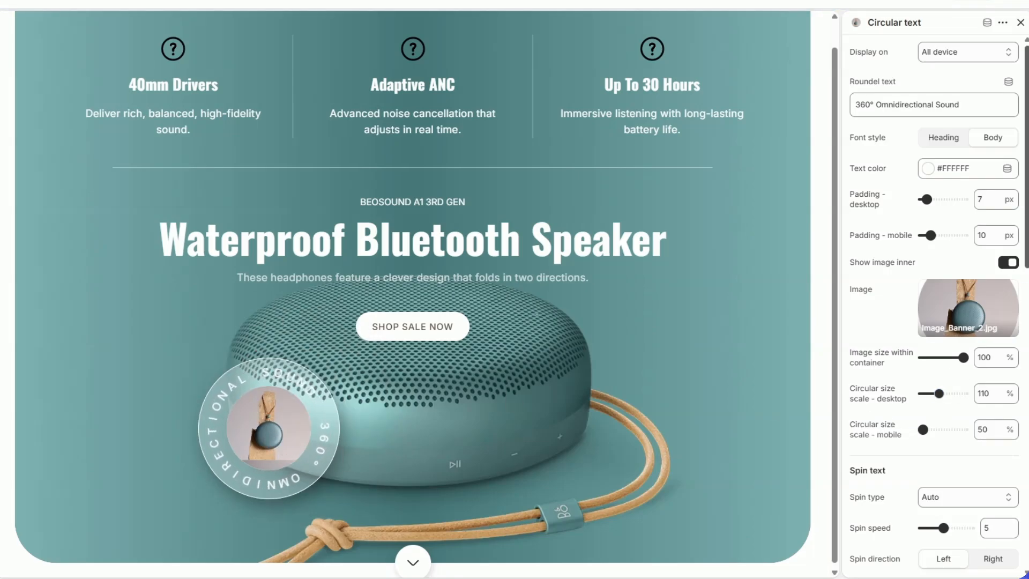
Step: Set the circular text's spin speed to 3 and its spin direction to Right
scroll(1020, 311, down, 5)
drag(1017, 302, 1017, 309)
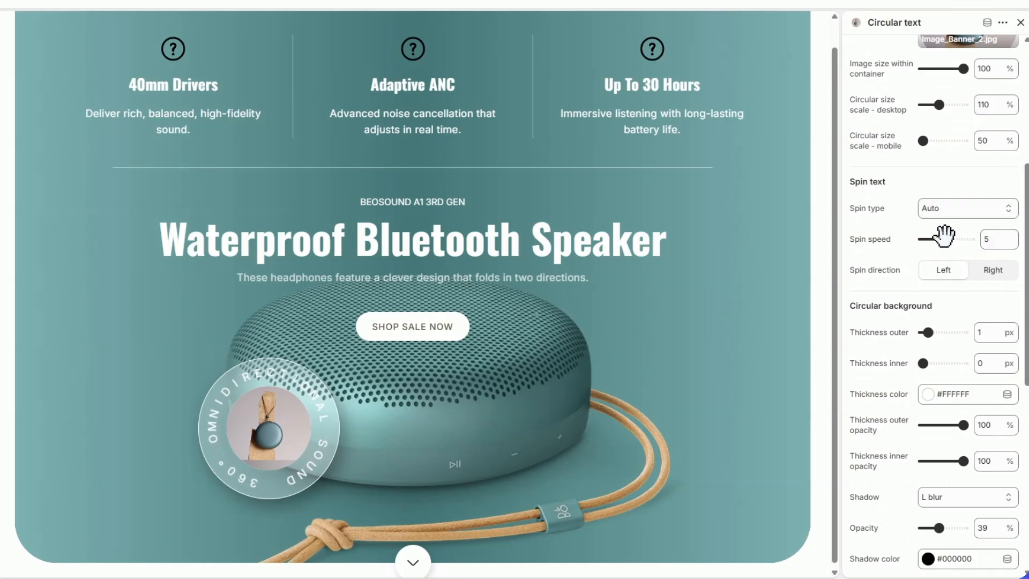
drag(942, 239, 933, 238)
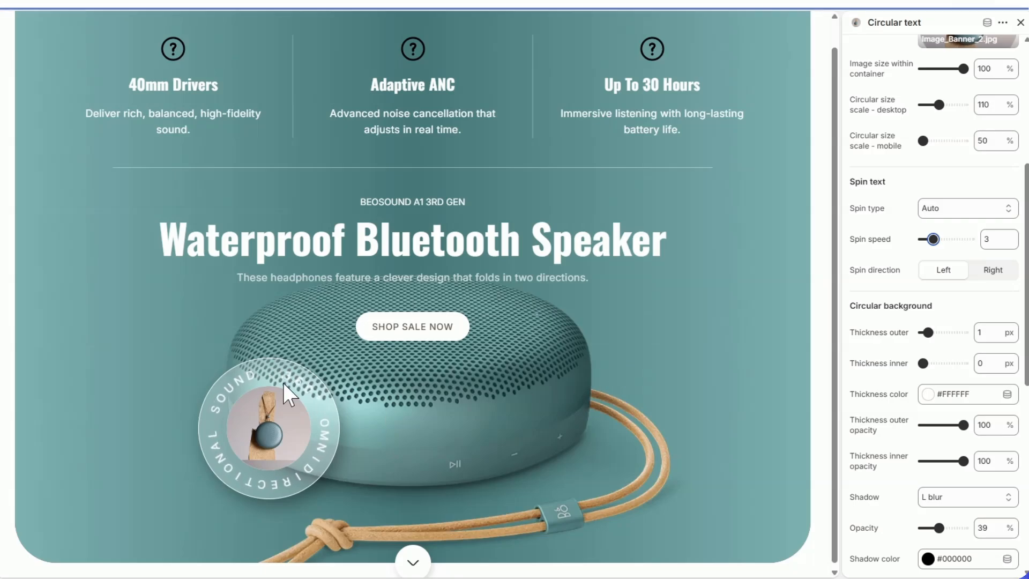
click(992, 272)
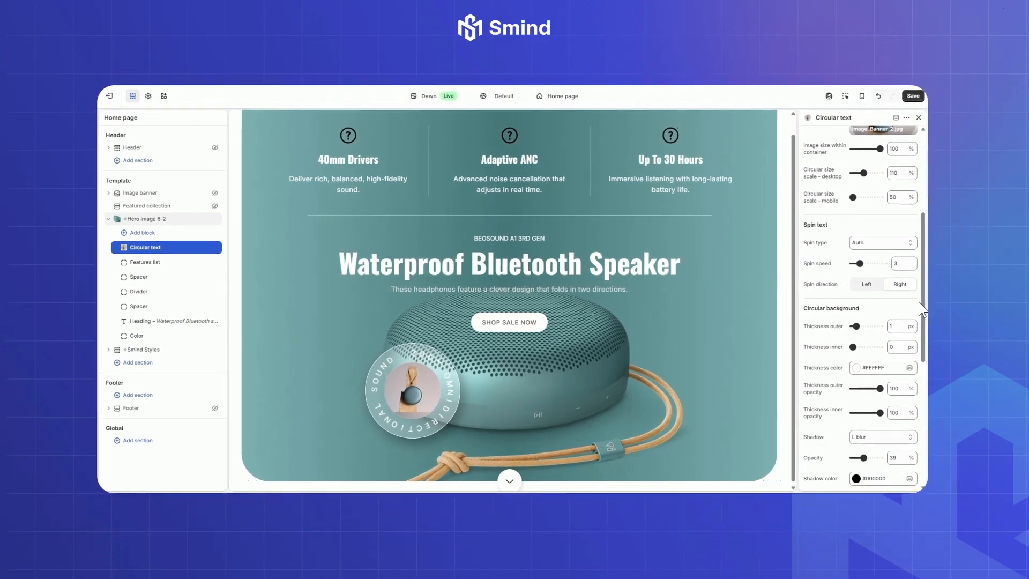
Step: Set the circular background's outer and inner thickness to 2 px each
scroll(918, 302, down, 3)
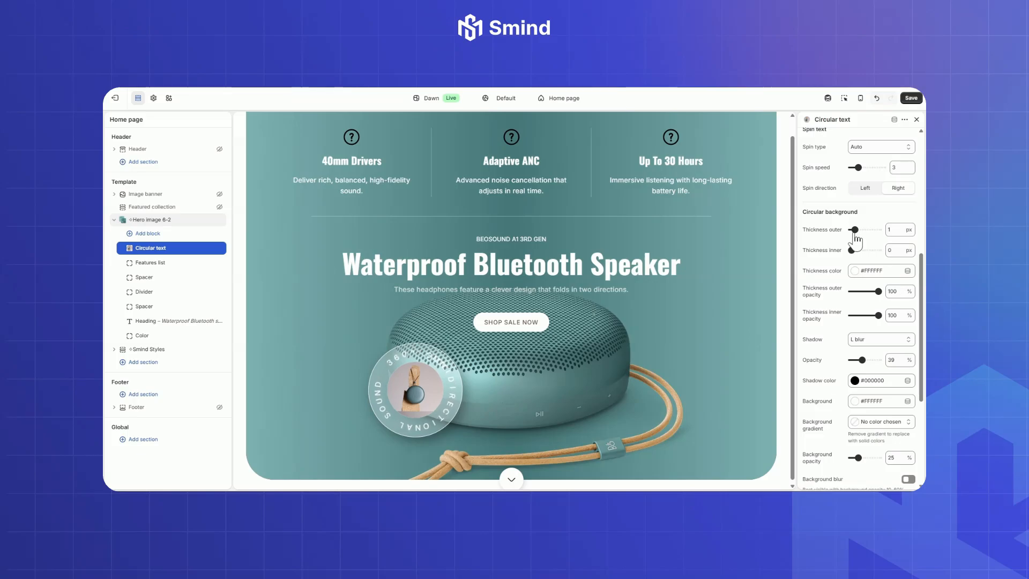
drag(855, 229, 855, 250)
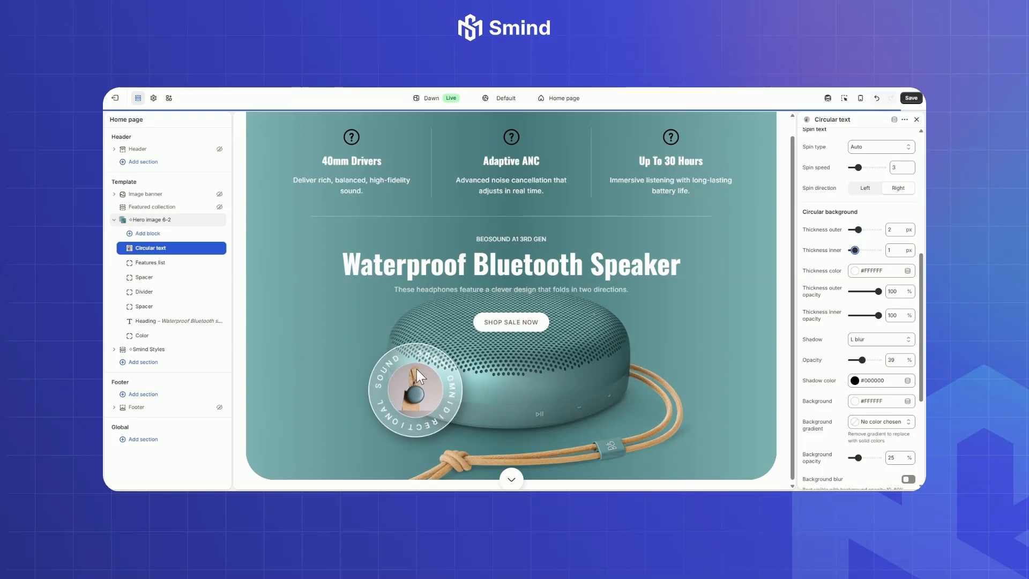
drag(854, 249, 858, 250)
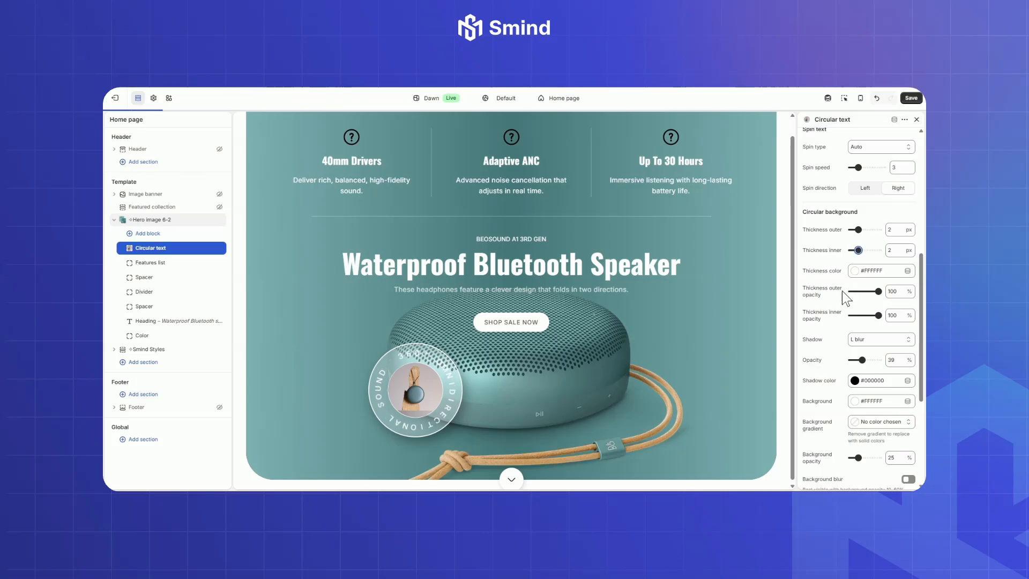
Step: Set the circular background's thickness color to cyan #09F9F9, with 59% outer opacity and 56% inner opacity
click(863, 270)
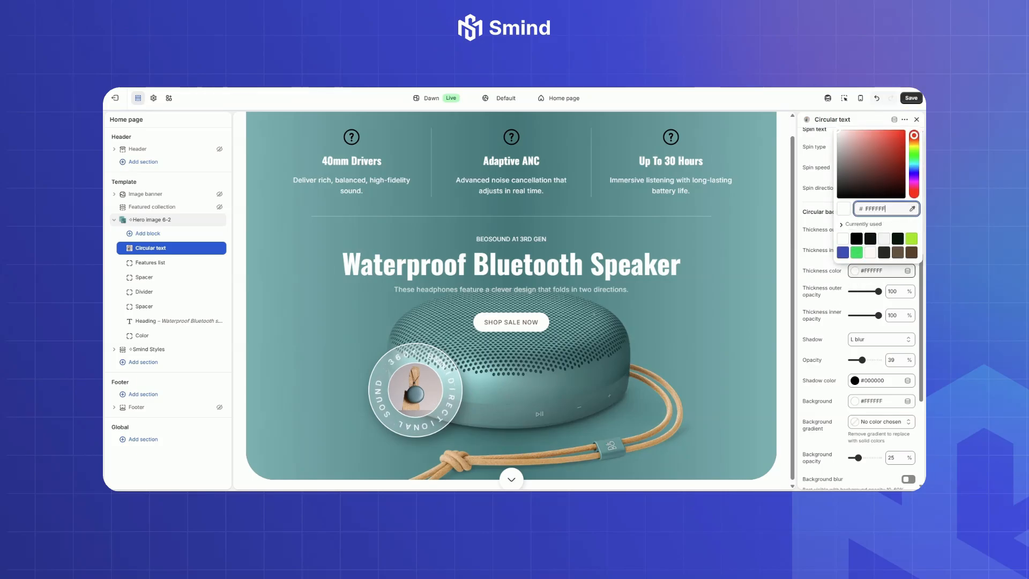
click(745, 227)
drag(858, 154, 902, 133)
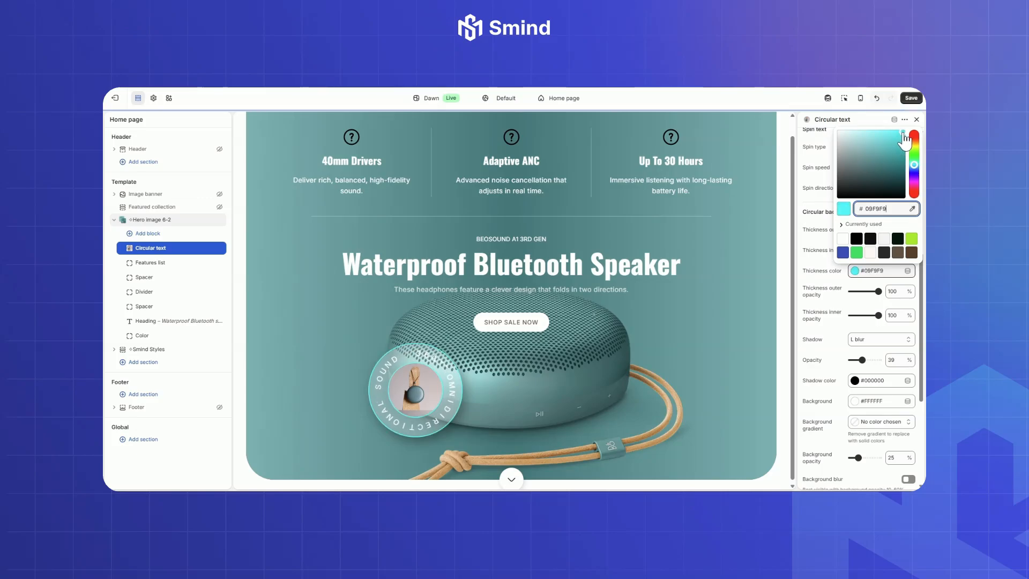
click(851, 292)
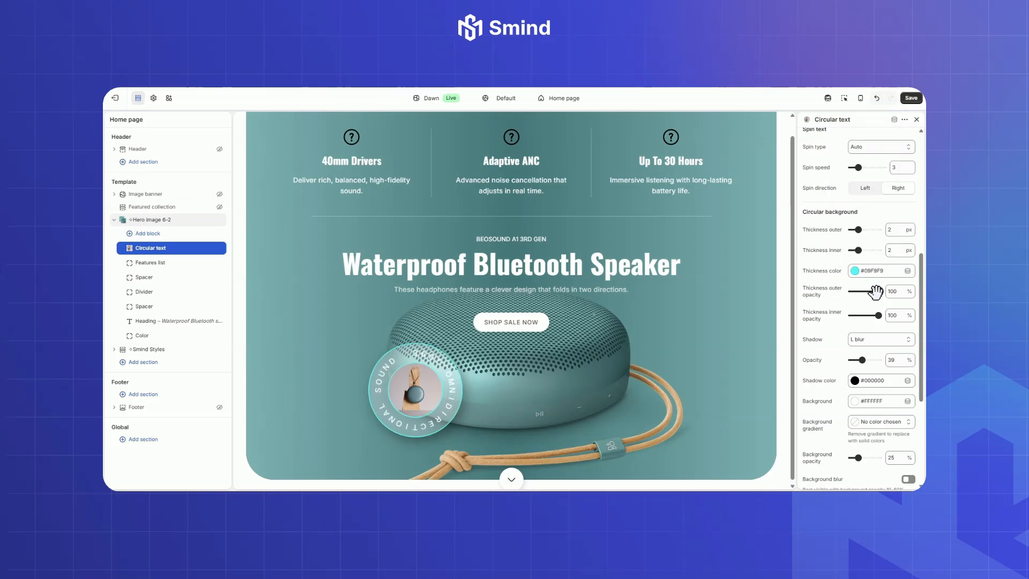
drag(877, 292, 868, 314)
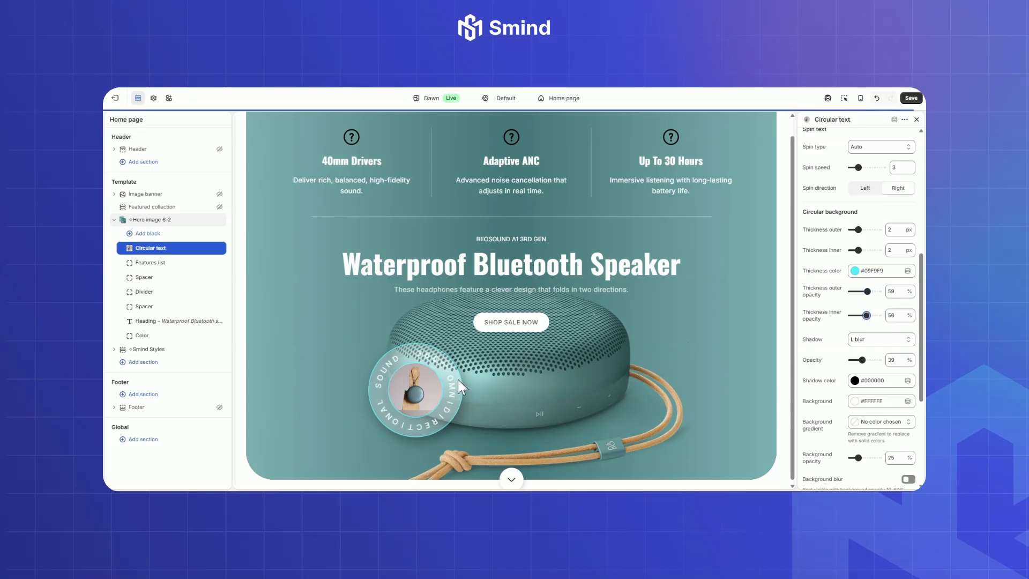
Step: Set the circular background's shadow to XS blur with 63% opacity
click(866, 339)
click(872, 335)
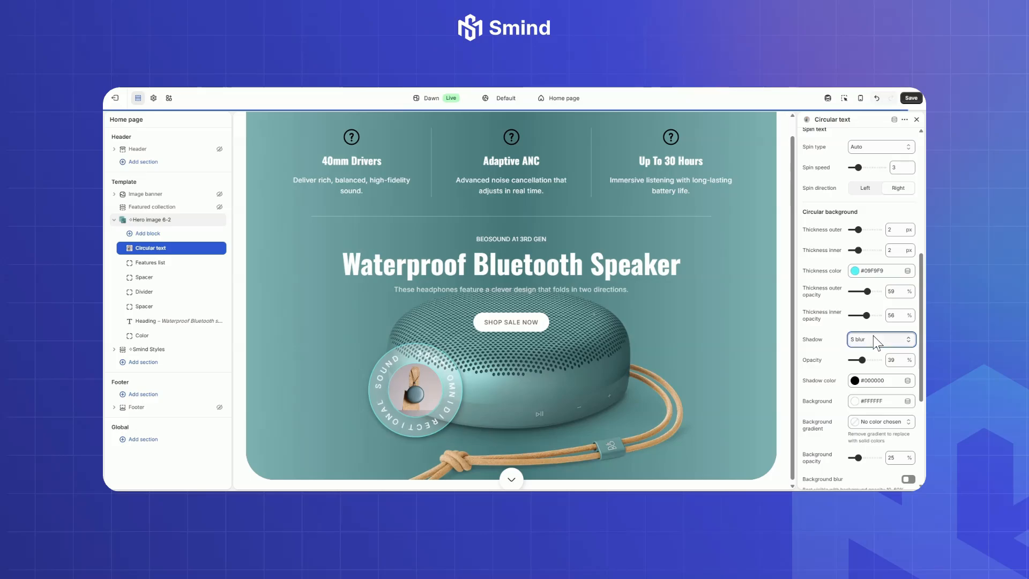
click(872, 365)
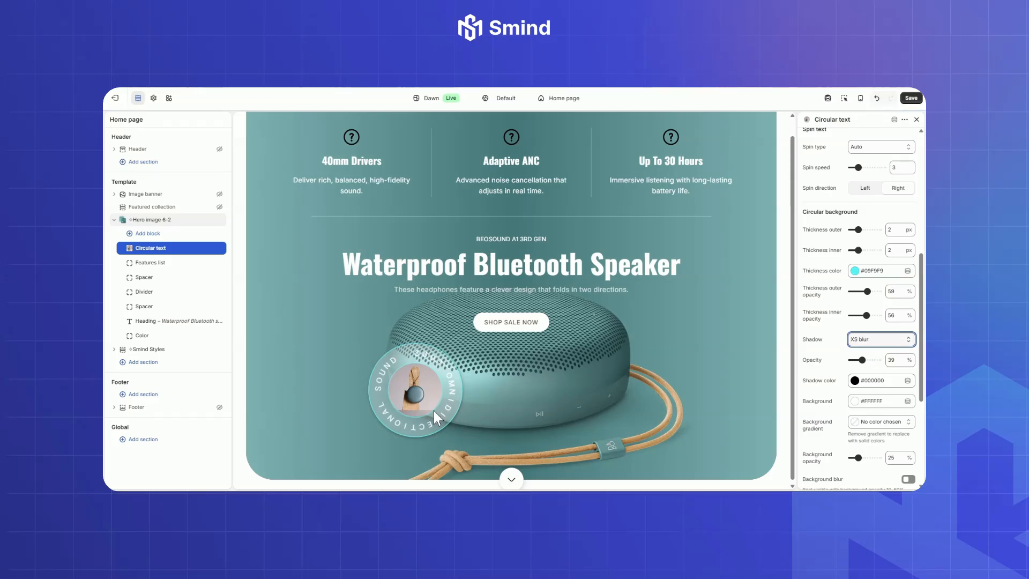
scroll(865, 353, down, 4)
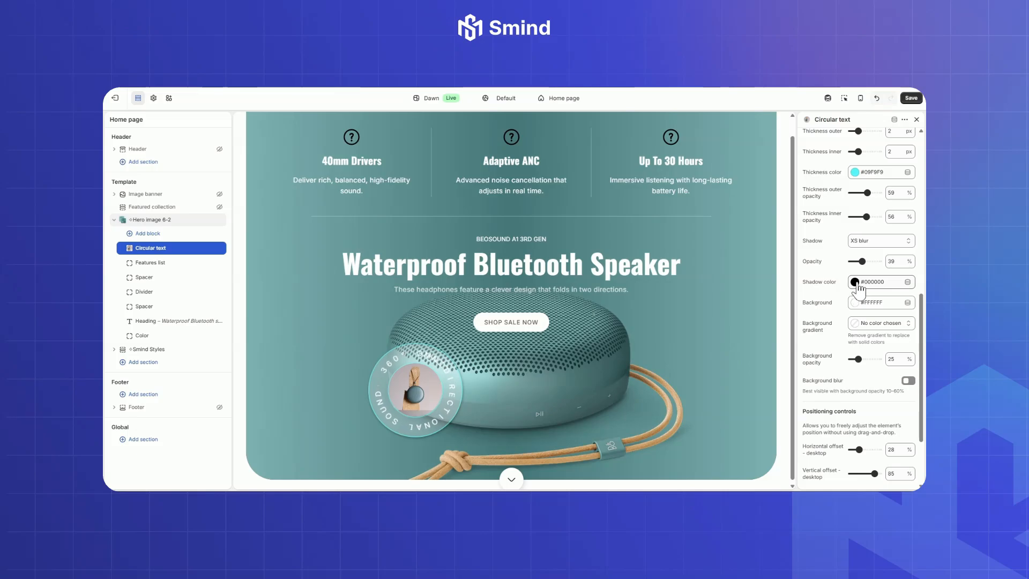
drag(863, 260, 869, 260)
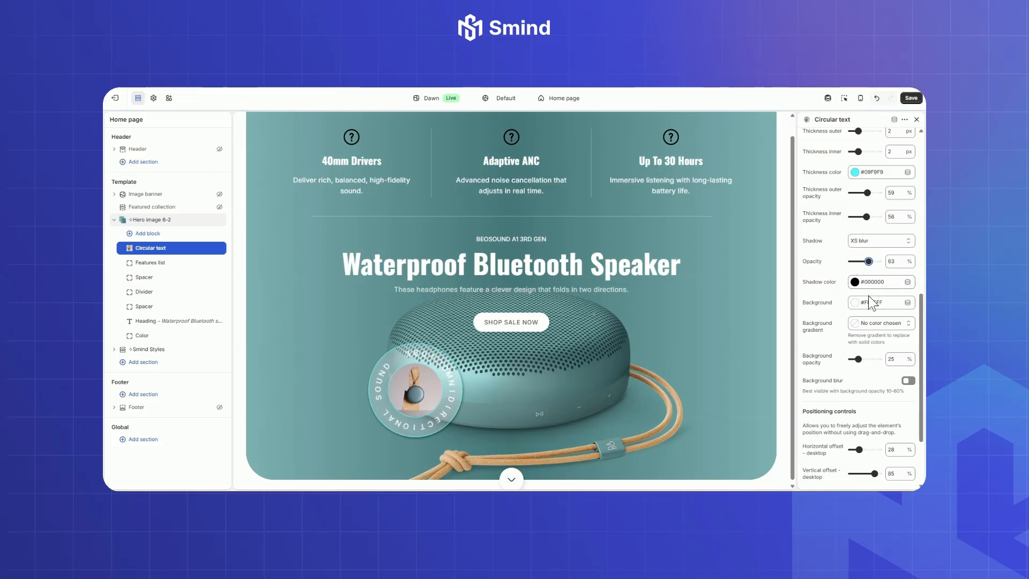
Step: Set the circular background's background opacity to 21%
scroll(924, 336, down, 1)
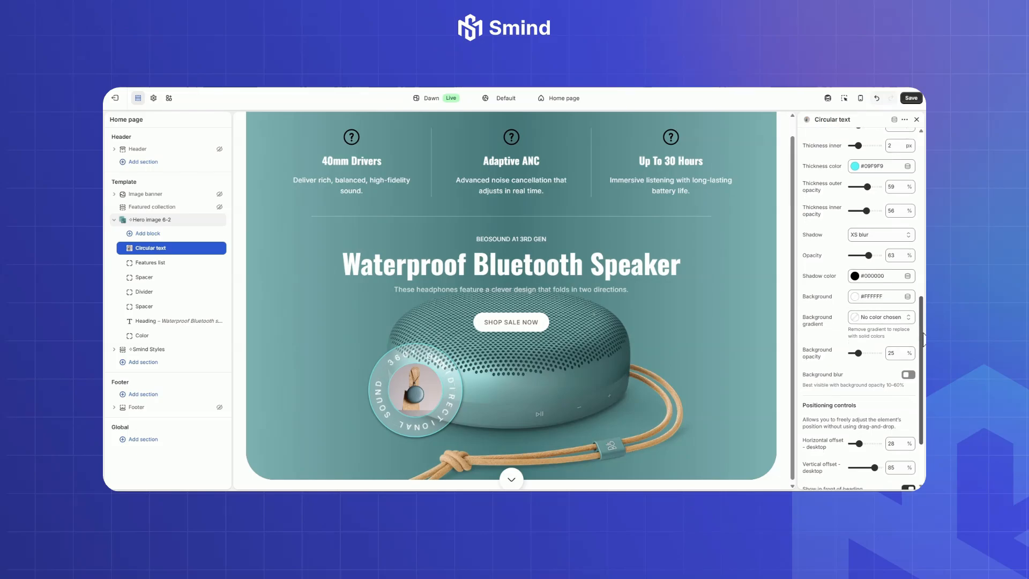
click(866, 353)
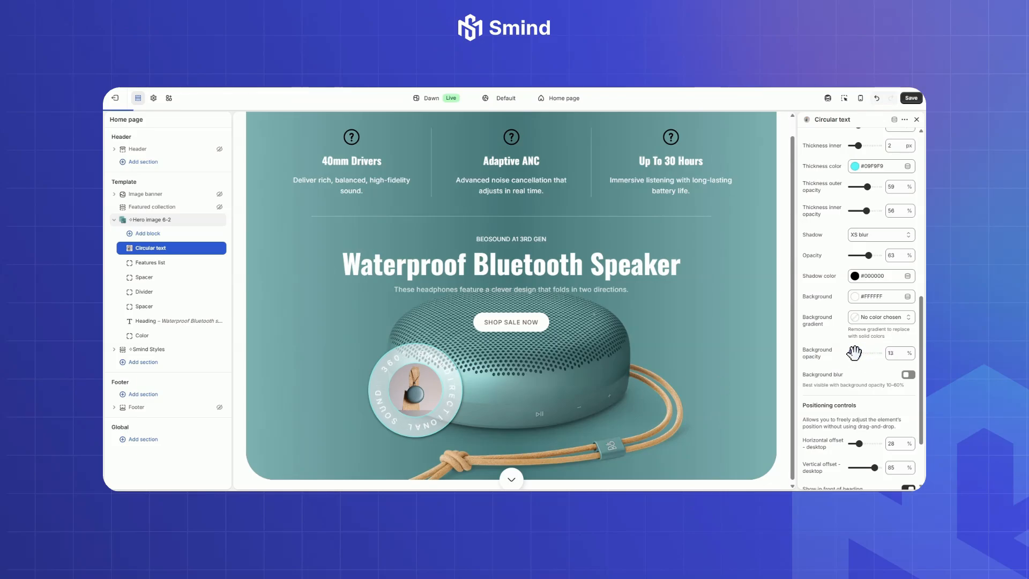
drag(854, 352, 856, 352)
scroll(921, 390, down, 1)
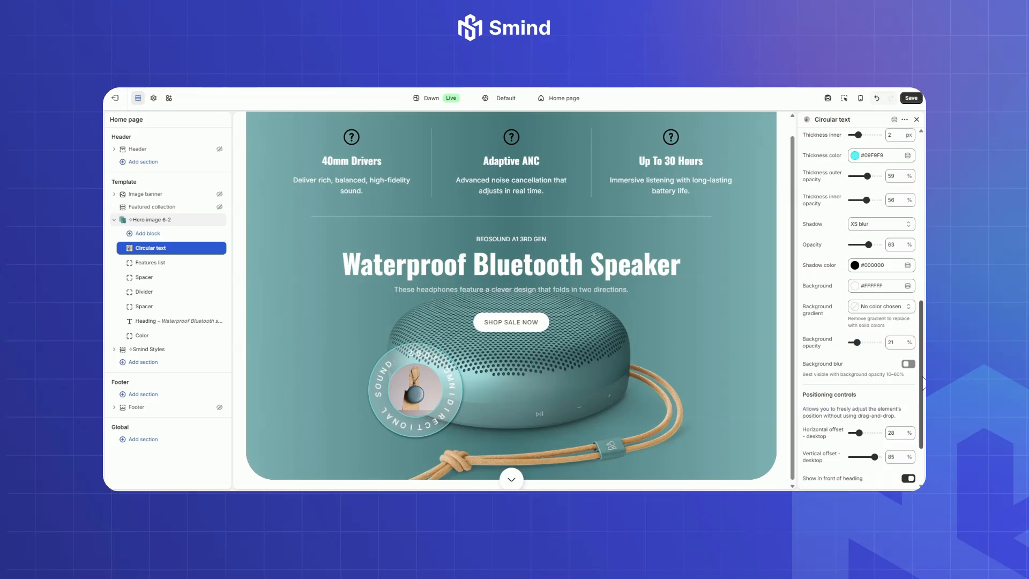
scroll(922, 392, down, 3)
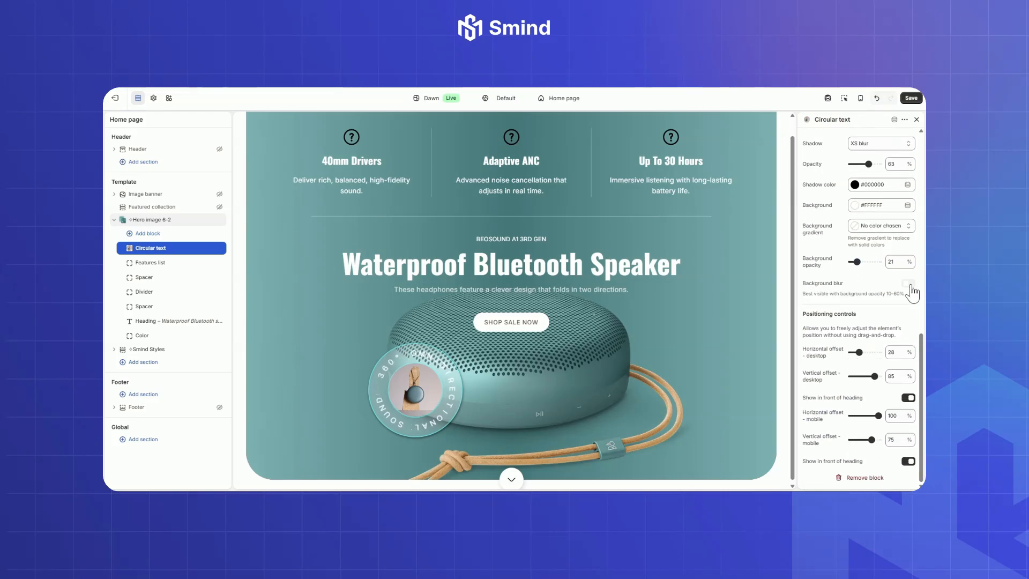
Step: Enable the circular text's background blur and set its desktop offsets to 16% horizontal and 86% vertical
click(909, 284)
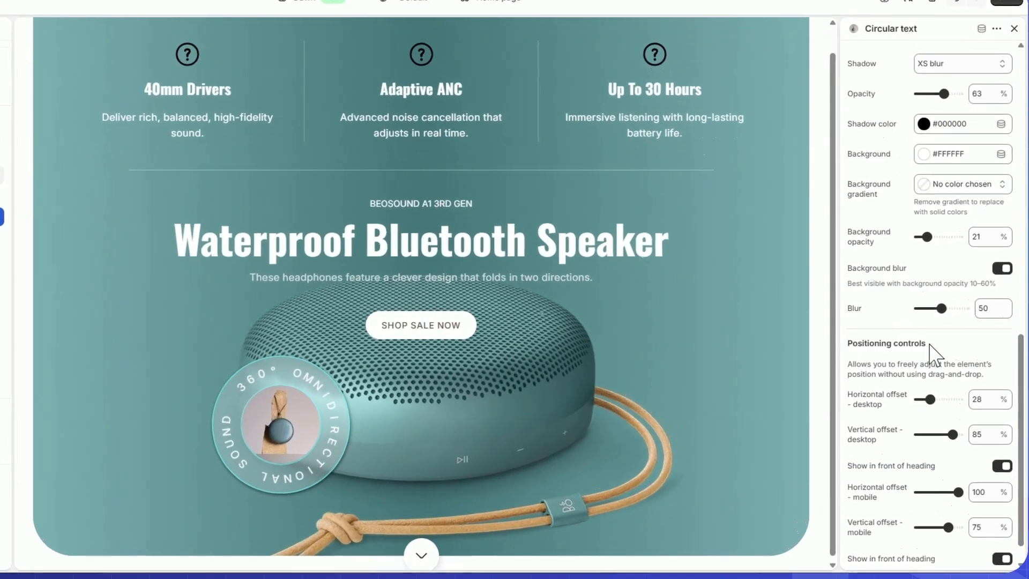
drag(878, 379, 884, 379)
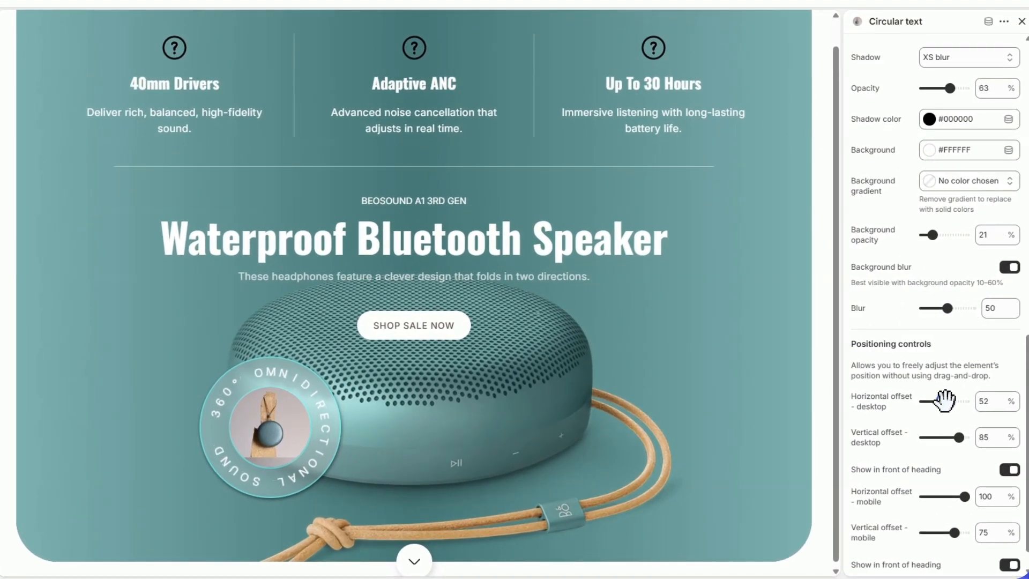
drag(944, 401, 929, 400)
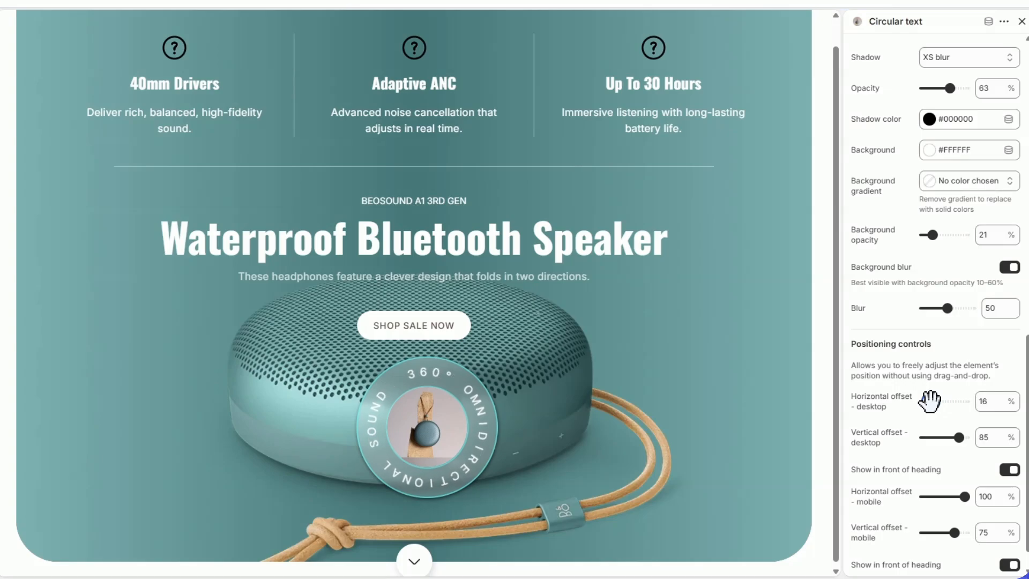
mouse_move(953, 436)
mouse_down()
mouse_move(939, 436)
mouse_move(957, 435)
mouse_up()
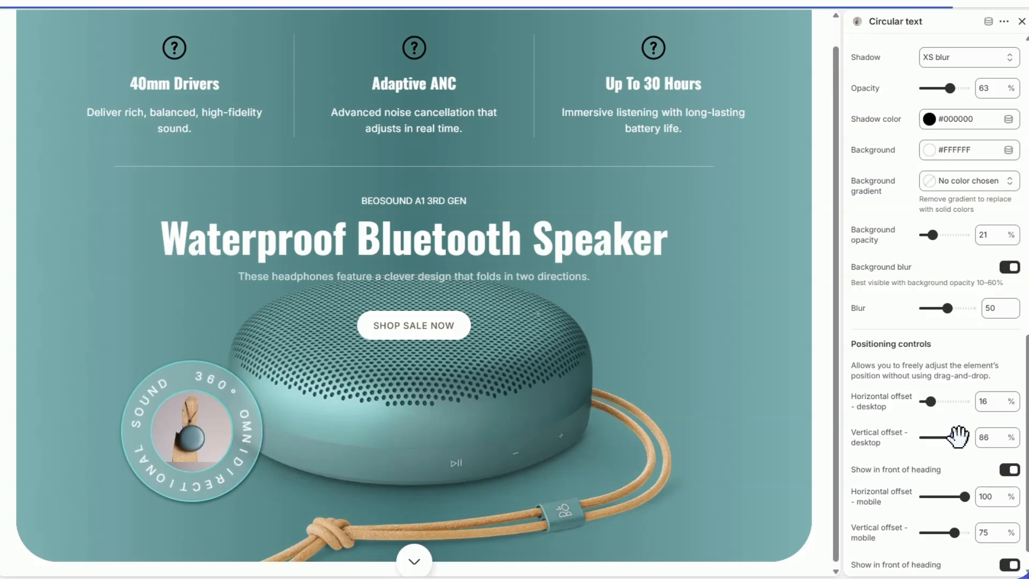
Step: In the mobile preview, set the circular text's mobile offsets to 83% horizontal and 81% vertical, and return to the desktop preview
click(942, 2)
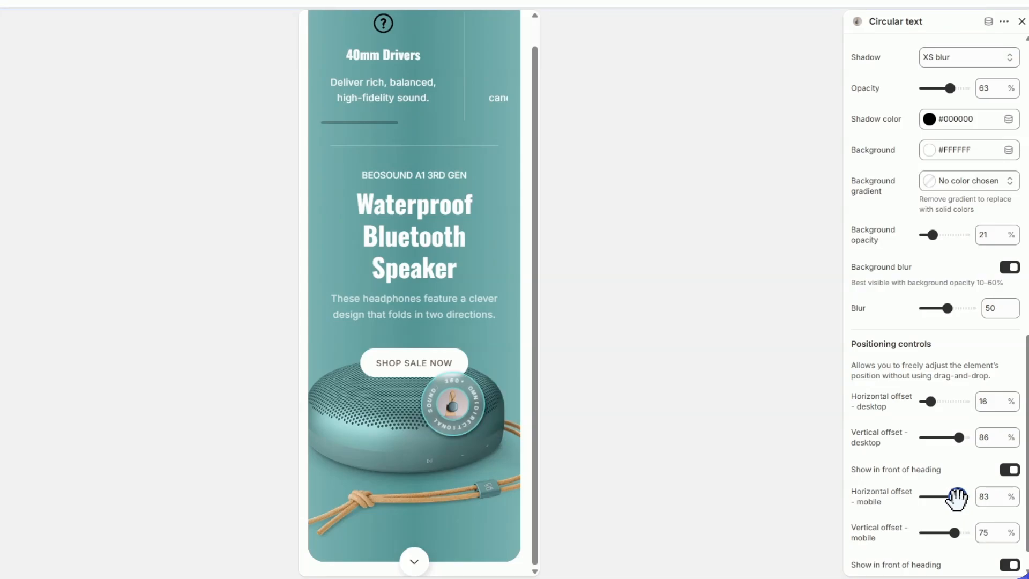
drag(954, 532, 952, 533)
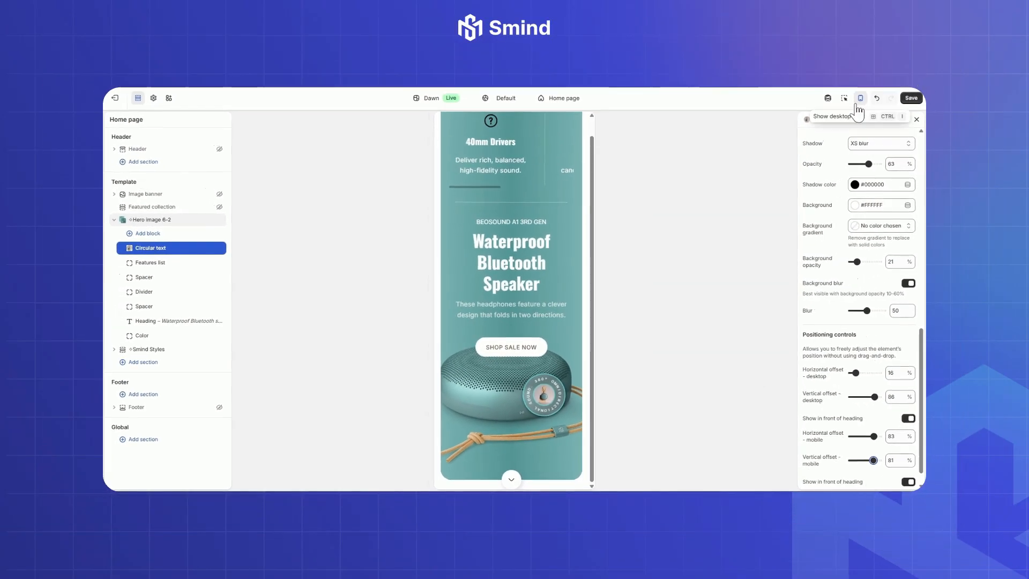
click(859, 104)
Step: In the Features list block, set Feature 1's uploaded icon to Icon_Image_Banner_1
click(148, 265)
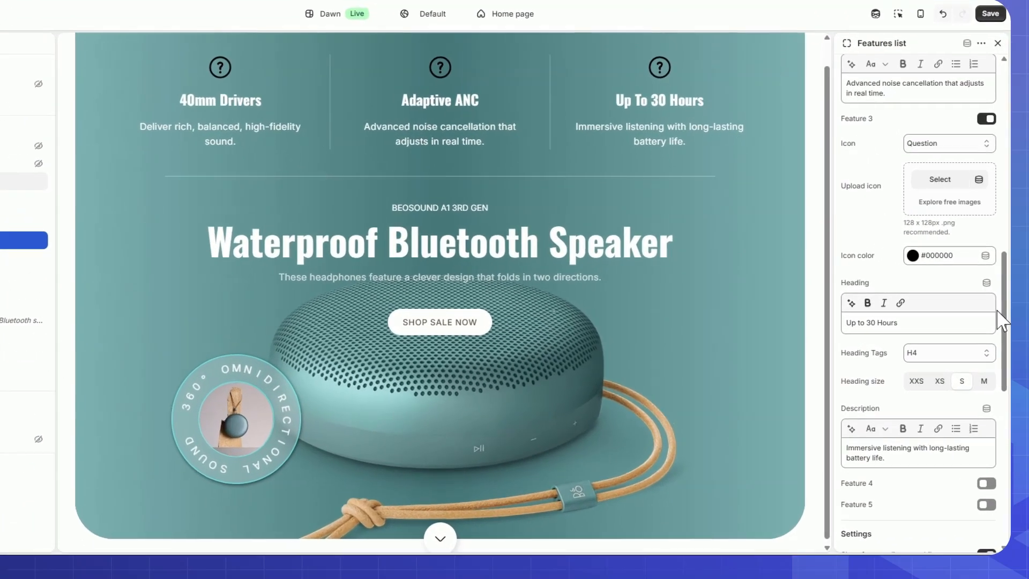
scroll(857, 295, up, 10)
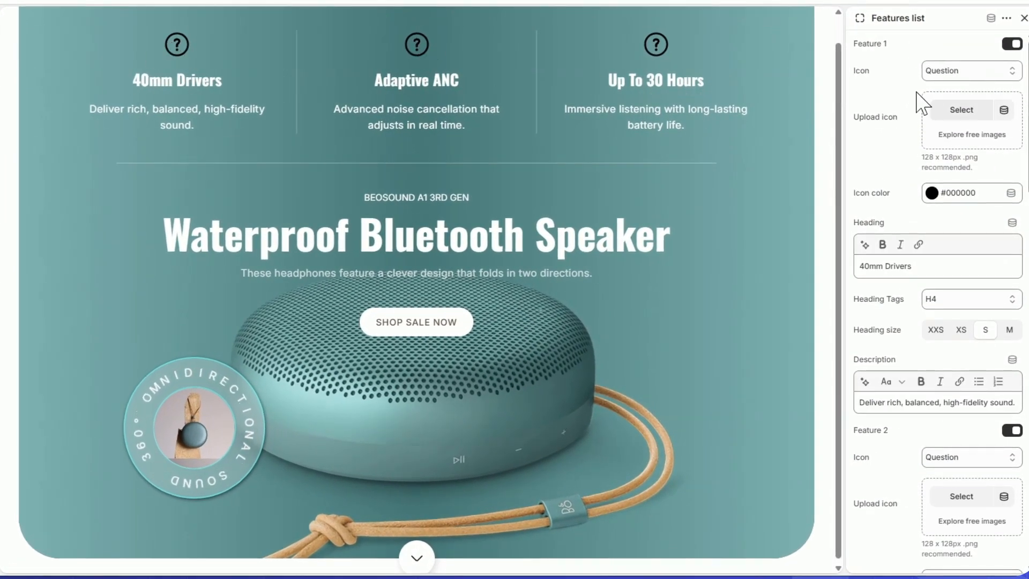
click(960, 112)
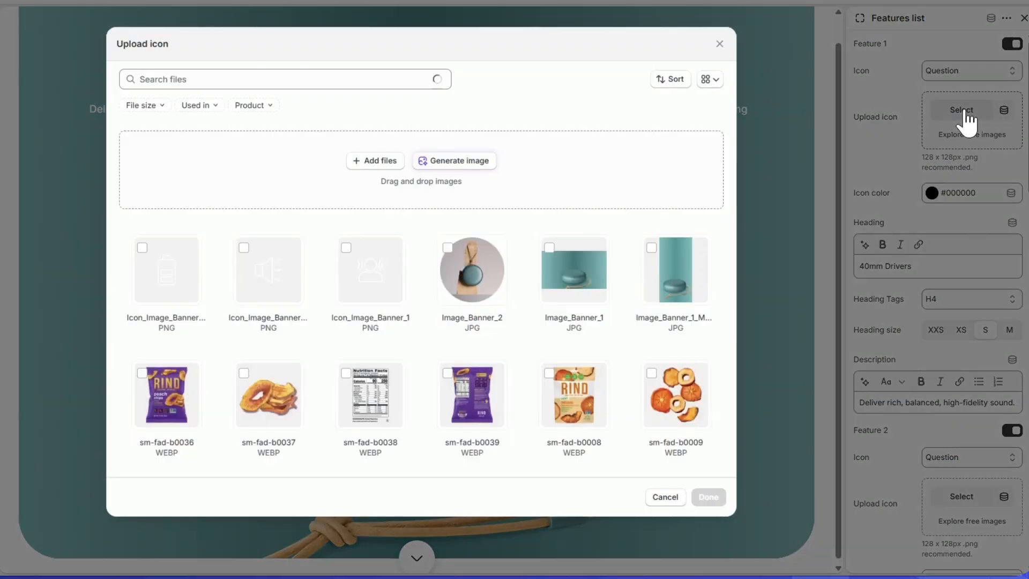
click(378, 282)
click(708, 497)
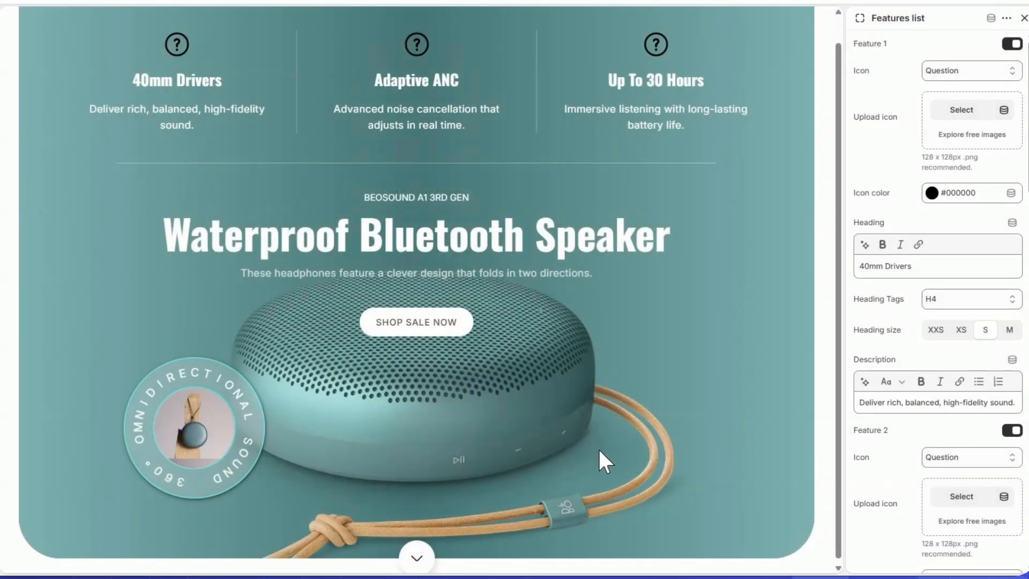
Step: Replace Feature 1's heading with "3.5" Woofer & Tweeter" and its description with "Delivers 360° omnidirectional sound with deep, powerful bass."
triple_click(927, 267)
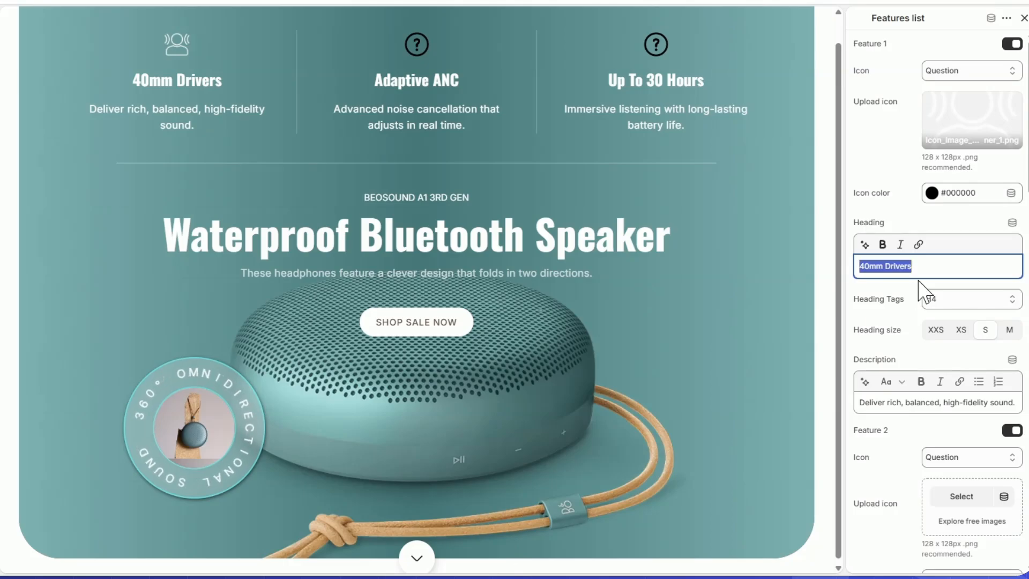
text(3.5" Woofer & Tweeter)
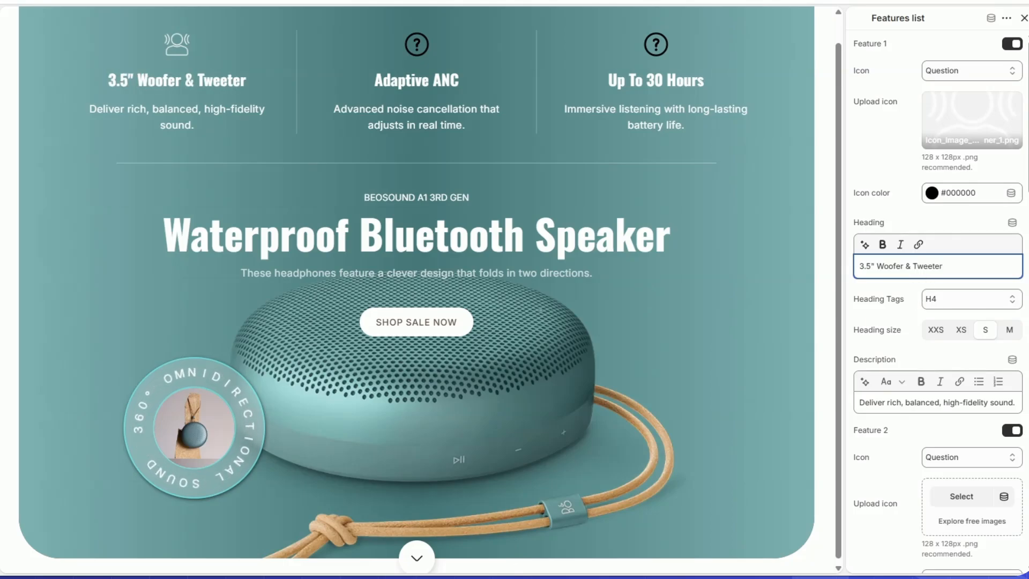
triple_click(968, 402)
text(Delivers 360° omnidirectional sound with deep, powerful bass.)
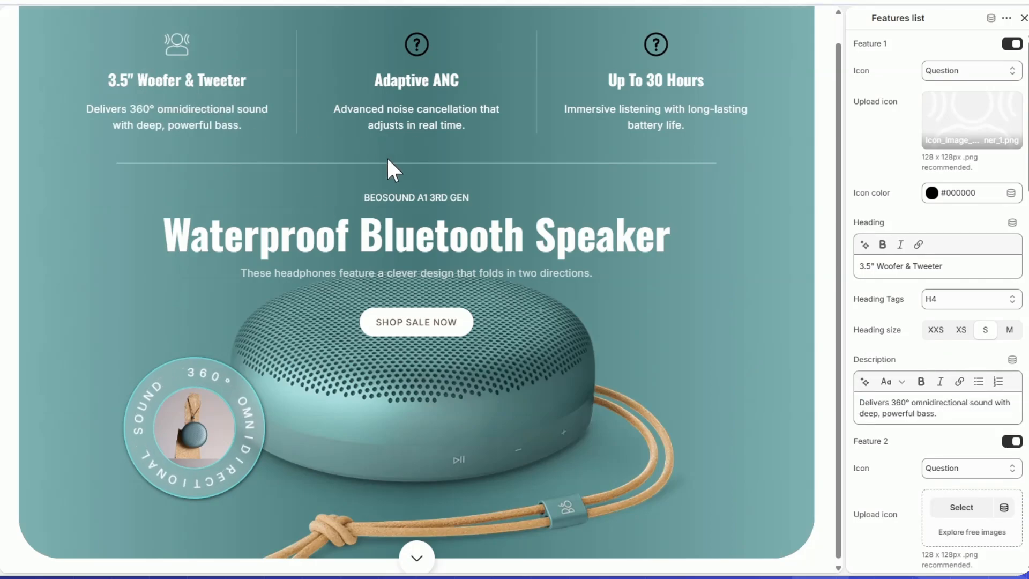
Step: Set Feature 2's uploaded icon to the speaker image Icon_Image_Banner_2
scroll(959, 394, down, 3)
click(962, 380)
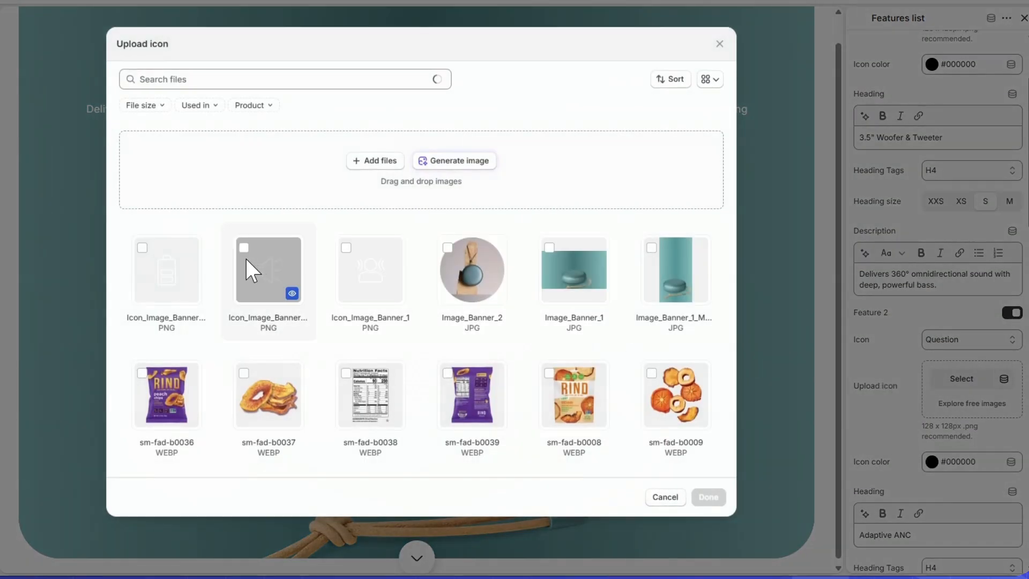
click(279, 318)
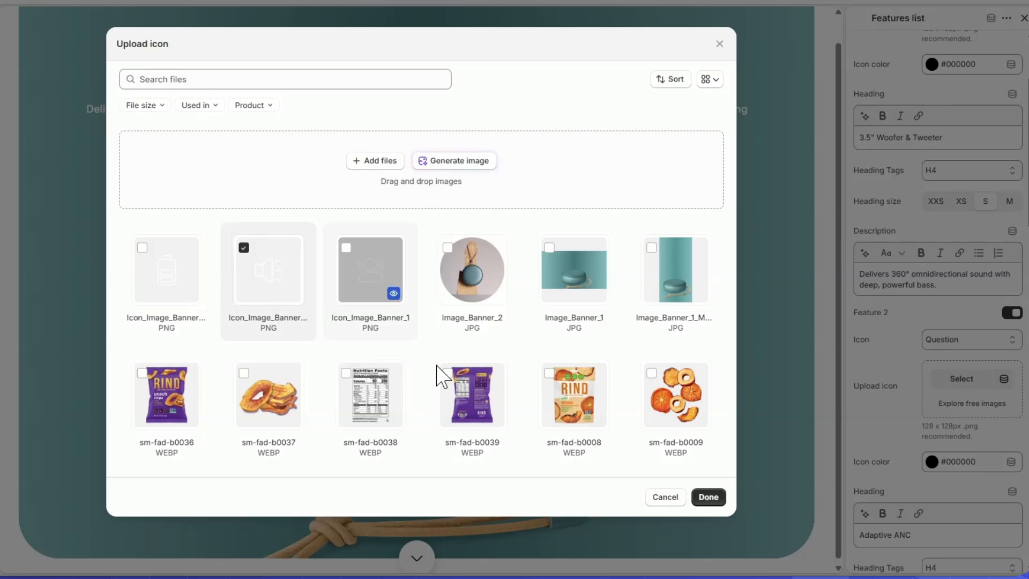
click(710, 499)
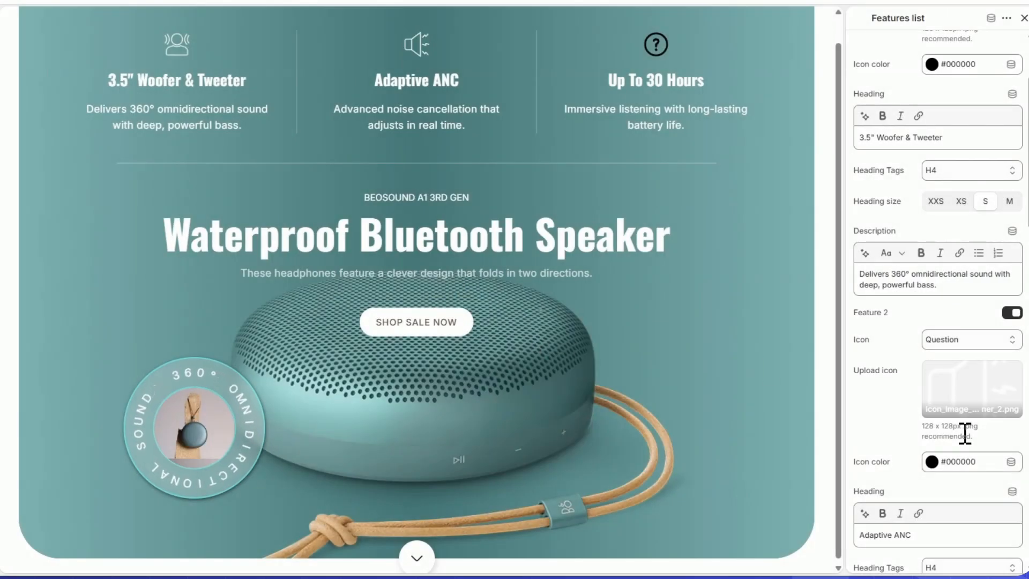
Step: Replace Feature 2's heading with "IP67 Waterproof" and its description with "Fully dust and waterproof design ready for any adventure."
scroll(964, 433, down, 5)
triple_click(933, 276)
text(IP67 Waterproof)
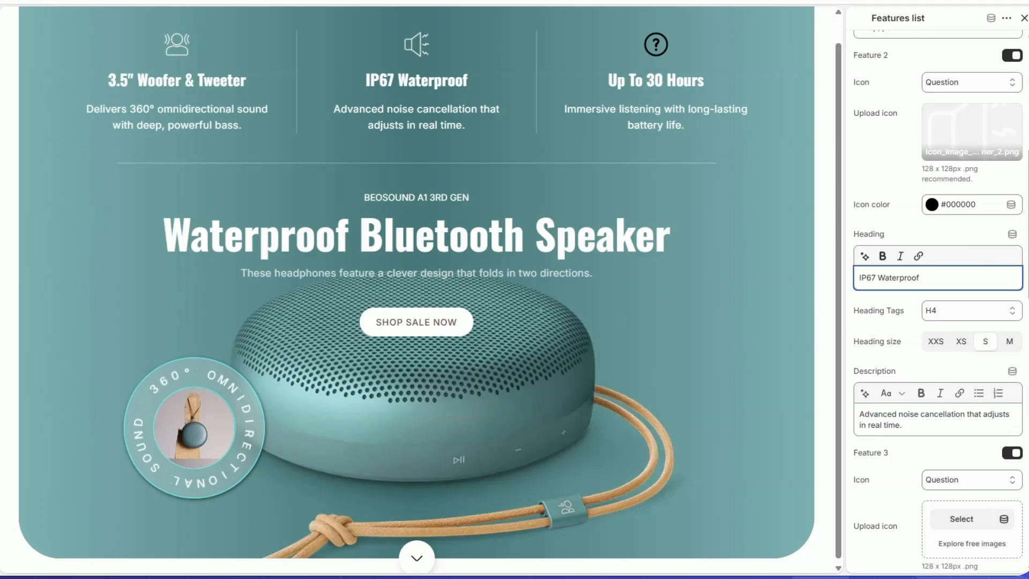
triple_click(937, 413)
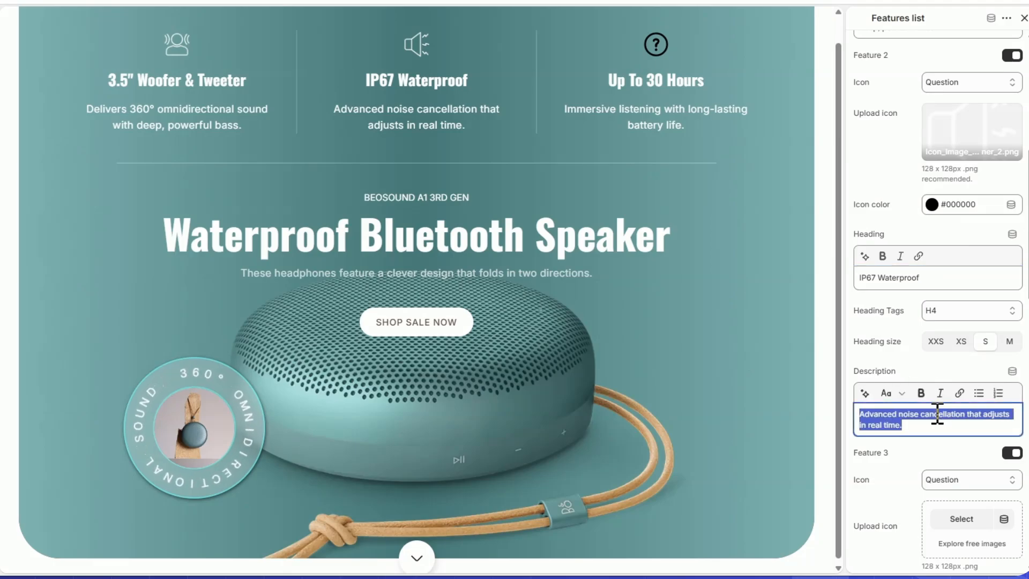
text(Fully dust and waterproof design ready for any adventure.)
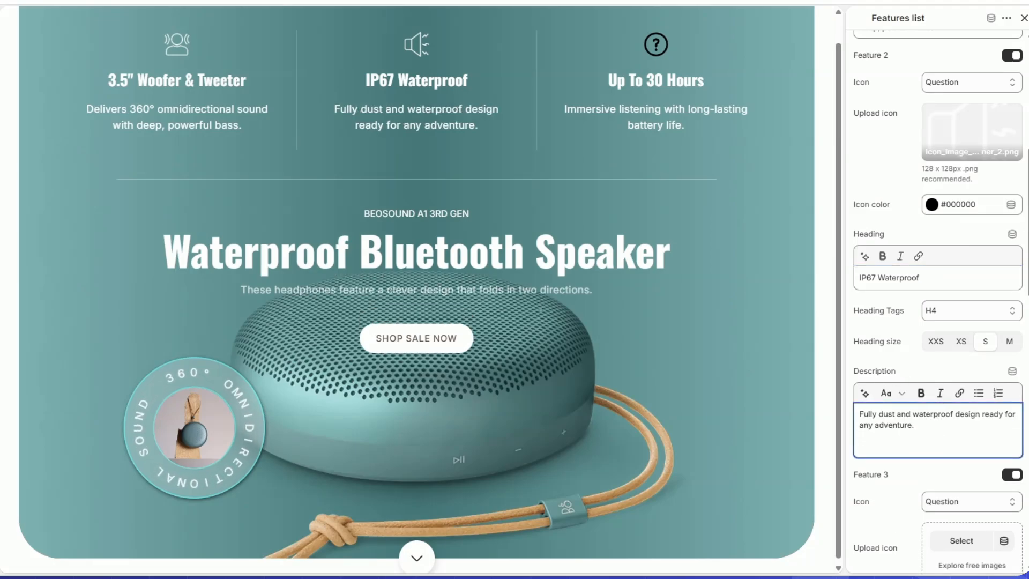
Step: Set Feature 3's uploaded icon to the battery image Icon_Image_Banner_3
scroll(982, 417, down, 4)
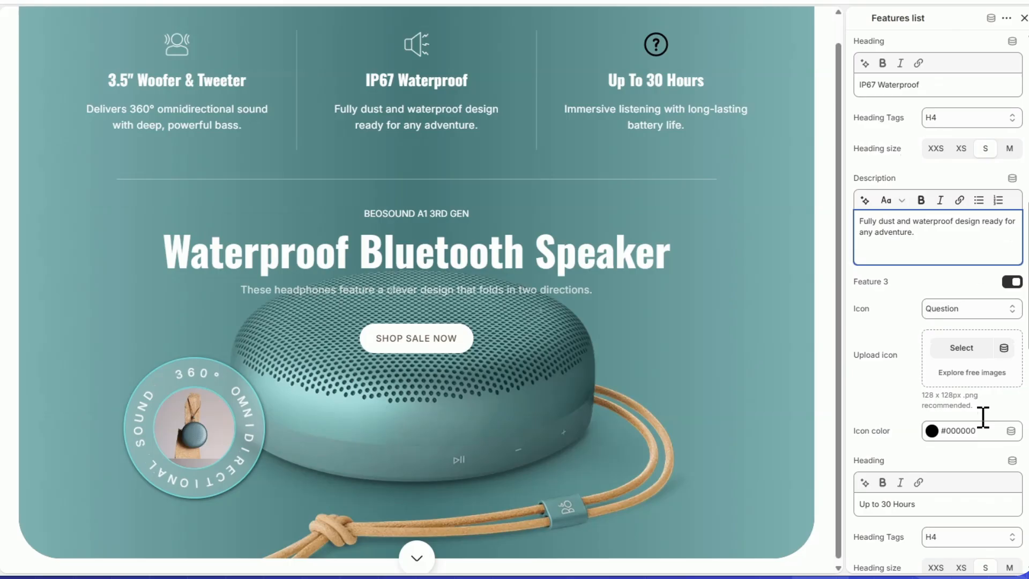
click(959, 351)
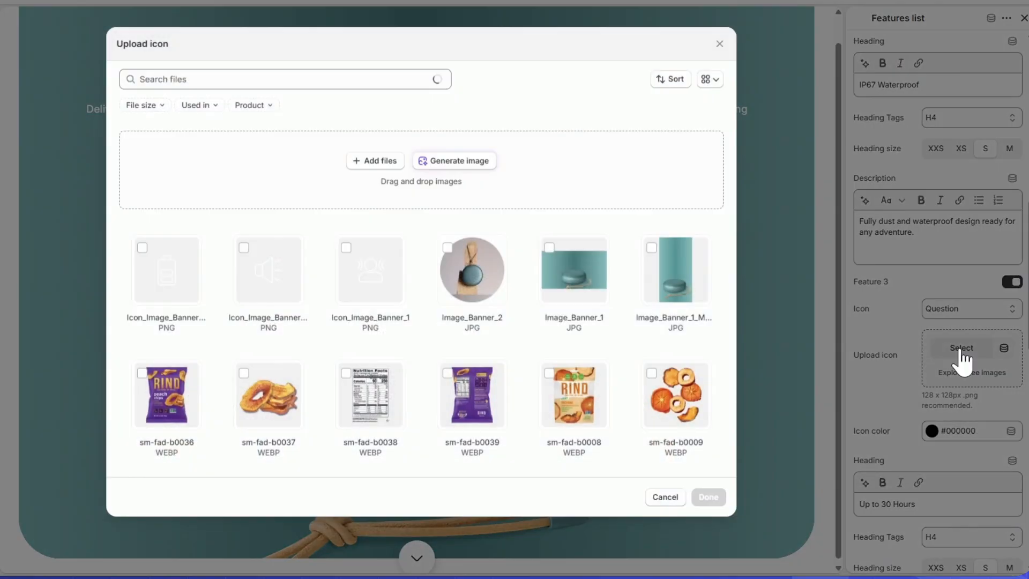
click(181, 321)
click(707, 497)
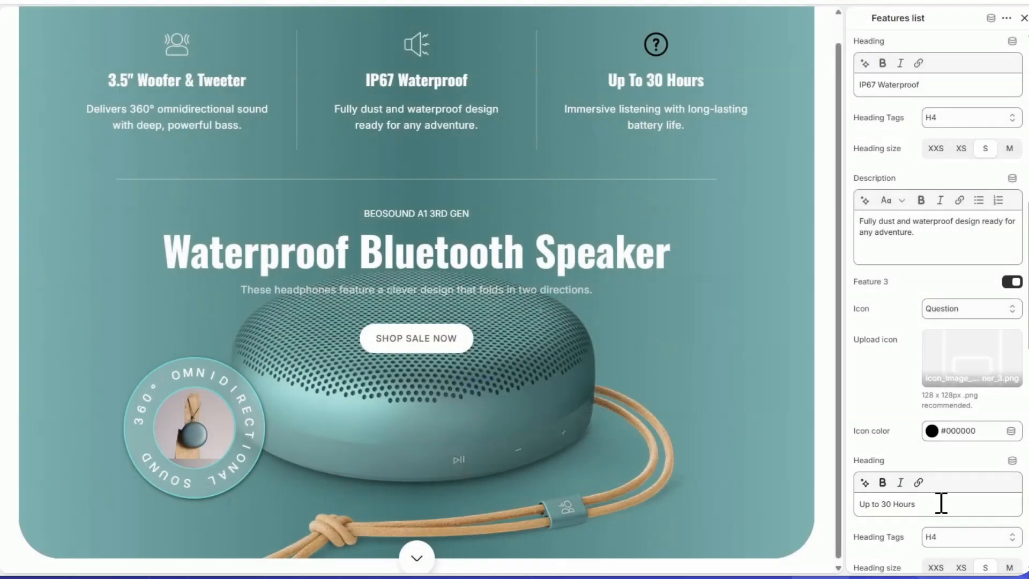
Step: Replace Feature 3's heading with "Up to 24 Hours" and its description with "All-day playtime on a single charge to keep the music going."
drag(940, 503, 807, 503)
text(Up to 24 Hours)
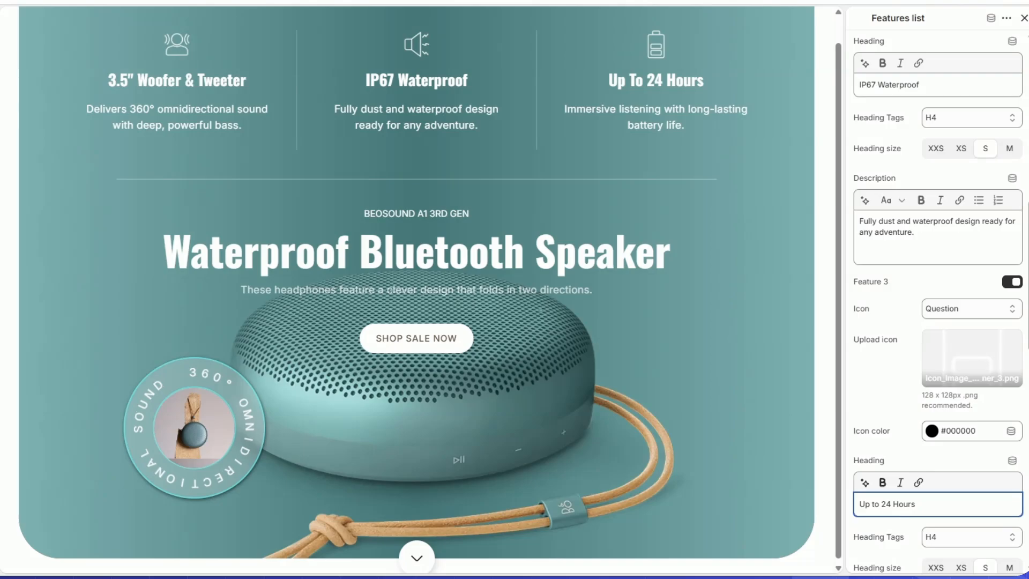
scroll(953, 459, down, 4)
triple_click(942, 459)
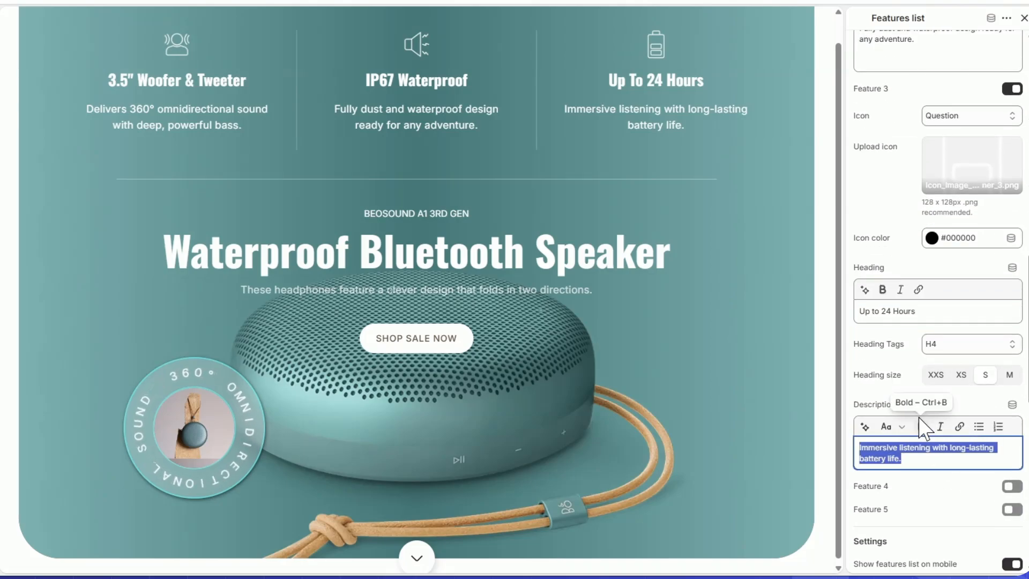
text(All-day playtime on a single charge to keep the music going.)
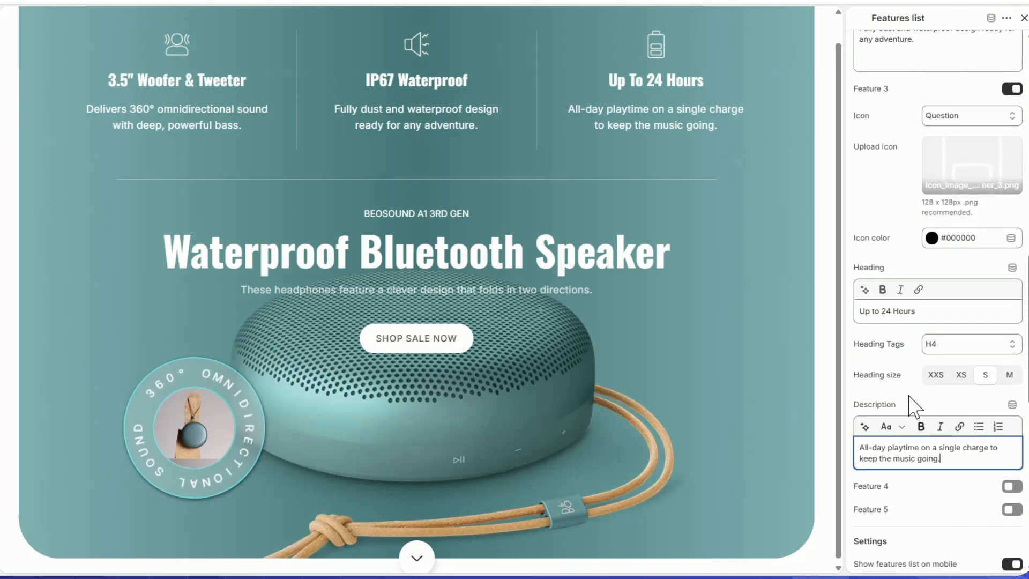
Step: Hide the features list on mobile, checking it in the mobile preview before returning to the desktop preview
scroll(937, 300, down, 6)
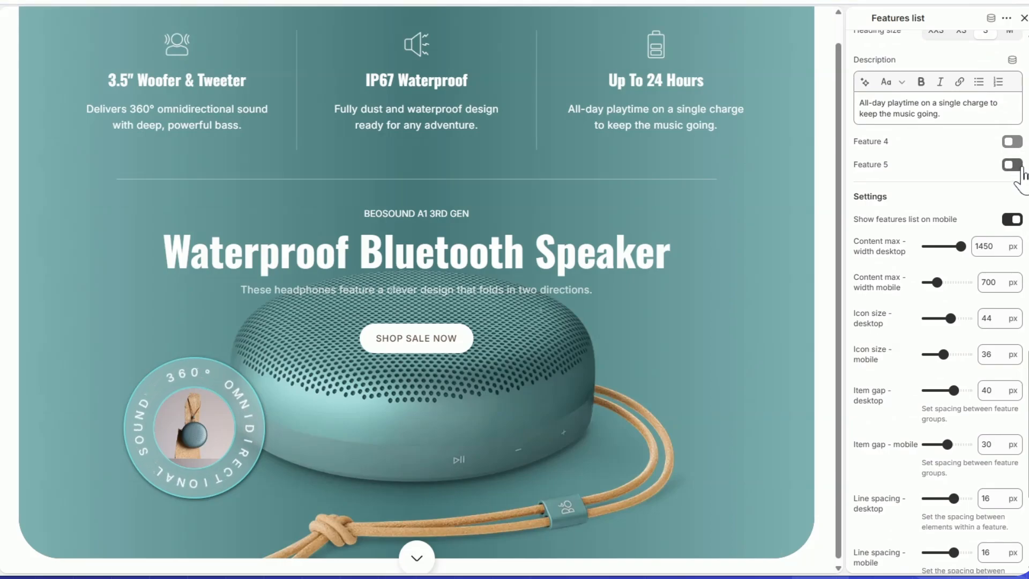
click(1010, 221)
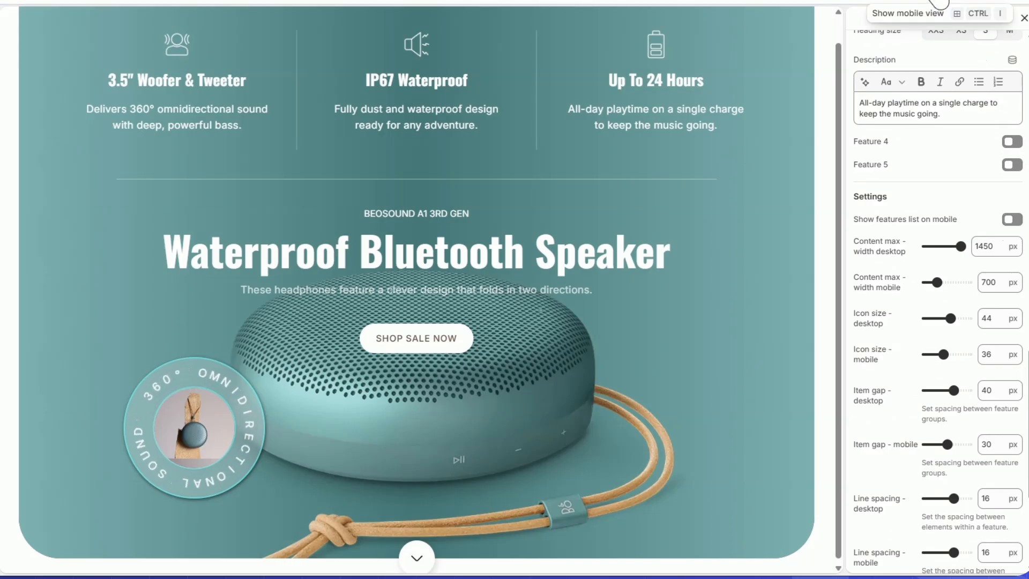
click(937, 2)
scroll(427, 216, up, 1)
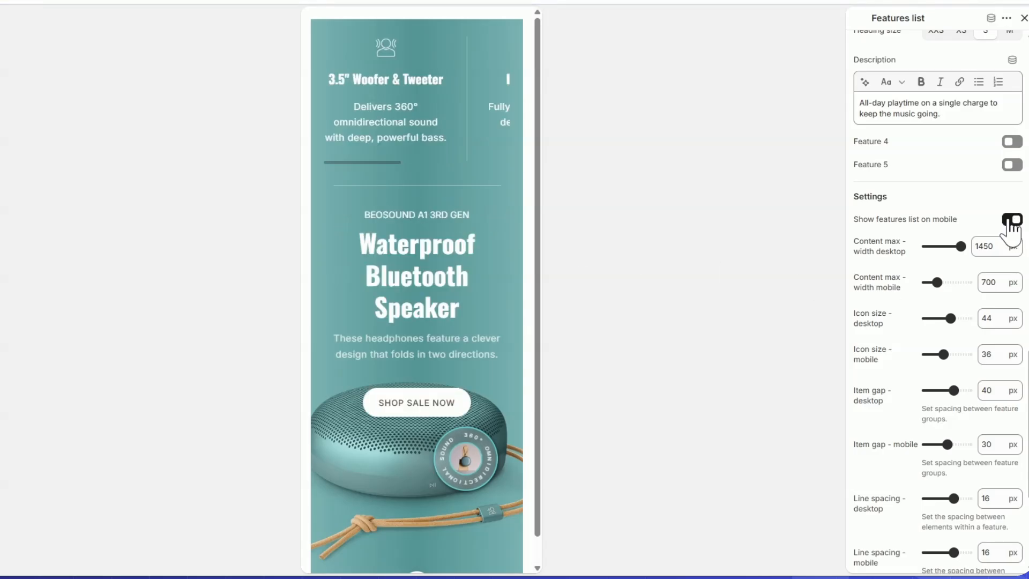
click(1010, 221)
click(938, 2)
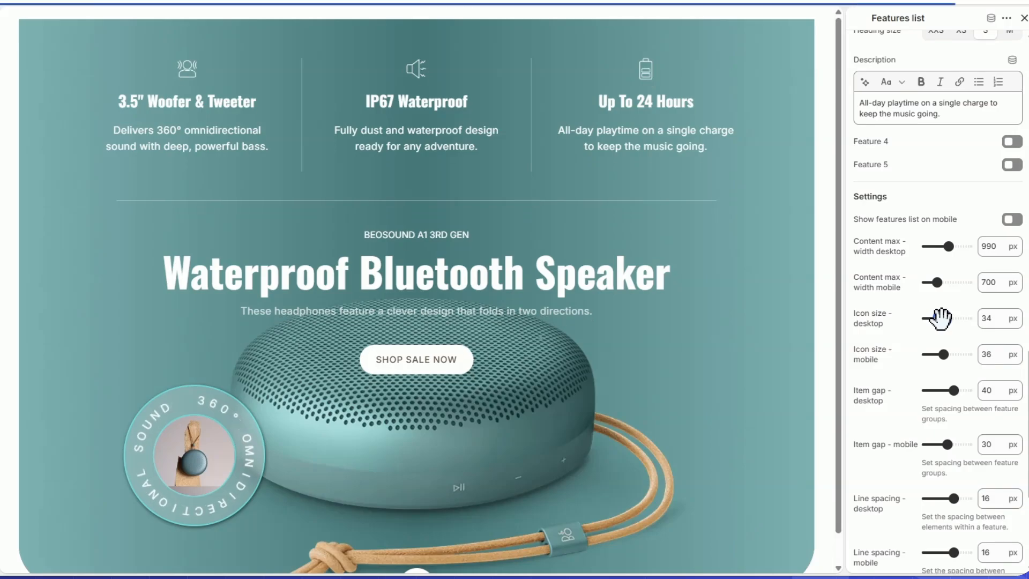
Step: Set the features list's desktop content max-width to 990 px, icon size to 50 px, item gap to 14 px and line spacing to 9 px
drag(939, 318, 953, 320)
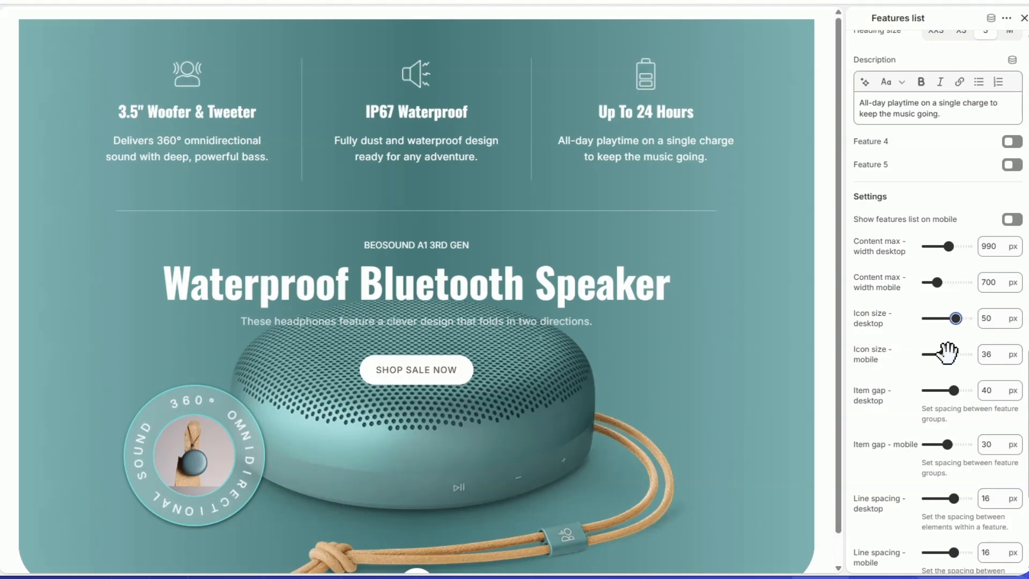
drag(951, 383, 939, 386)
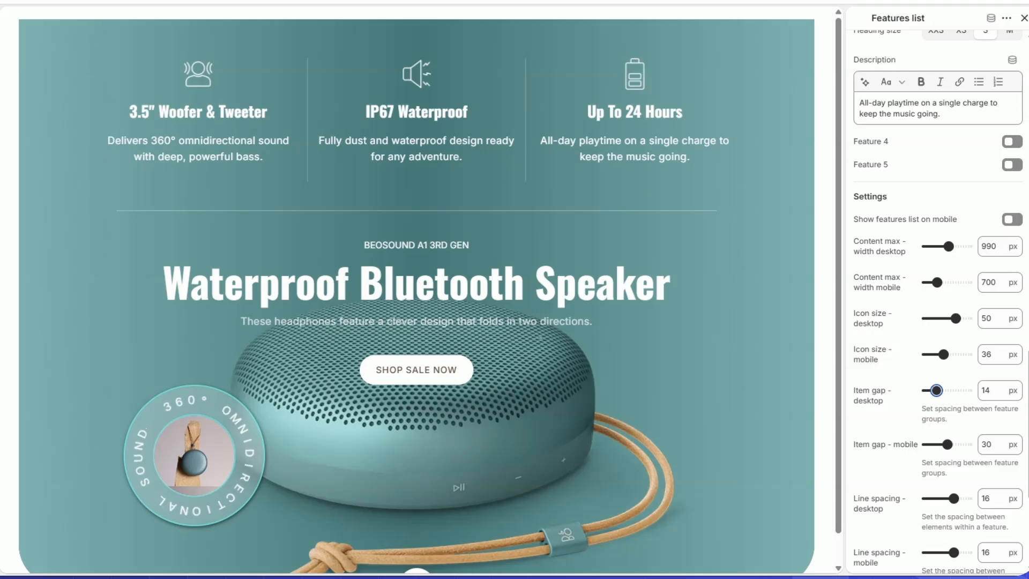
scroll(943, 342, down, 4)
drag(953, 321, 945, 322)
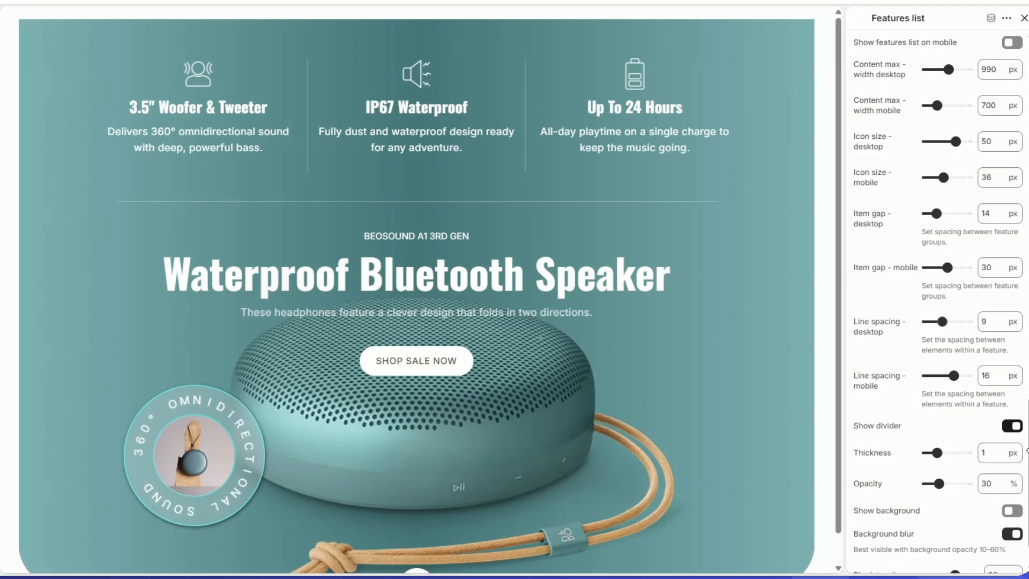
scroll(983, 413, up, 1)
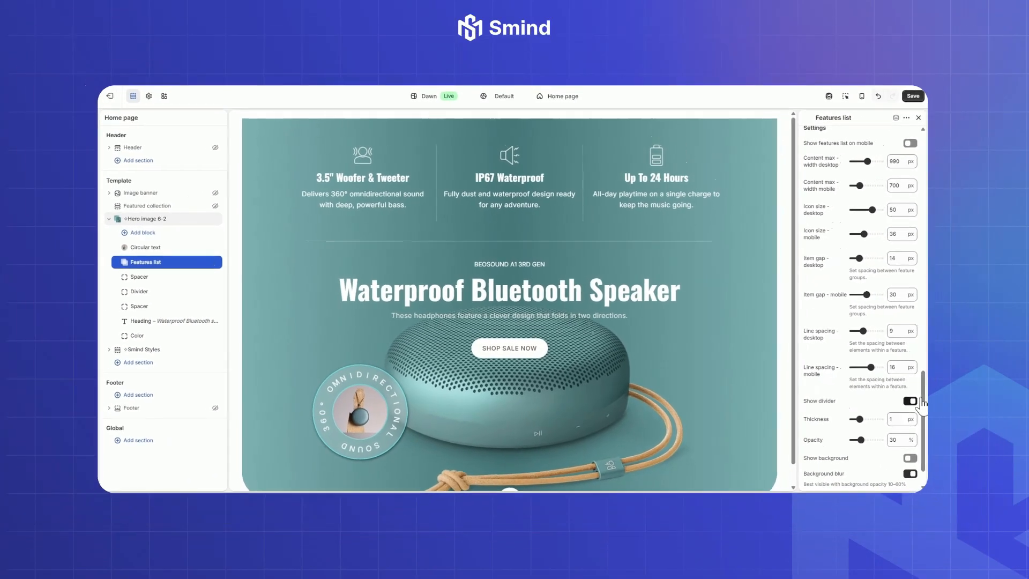
scroll(922, 369, up, 6)
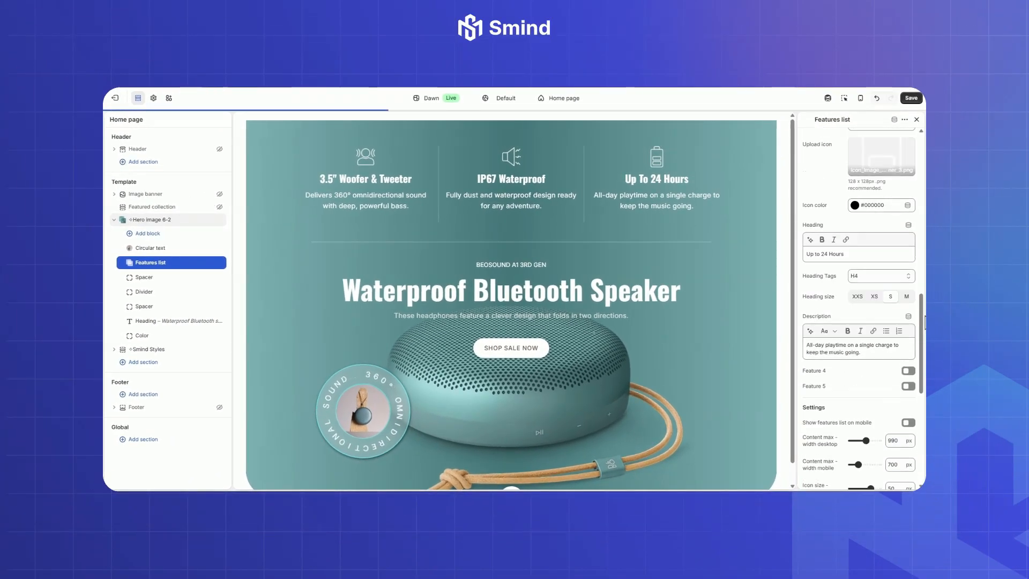
scroll(911, 369, down, 9)
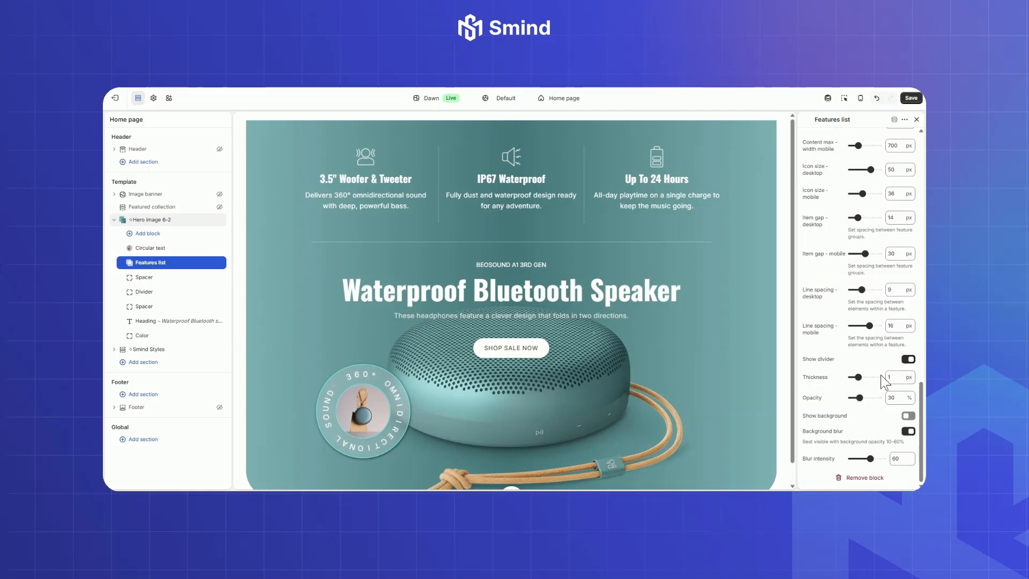
Step: Toggle the features list's divider off and back on, and set its background blur intensity to 78
drag(856, 376, 858, 375)
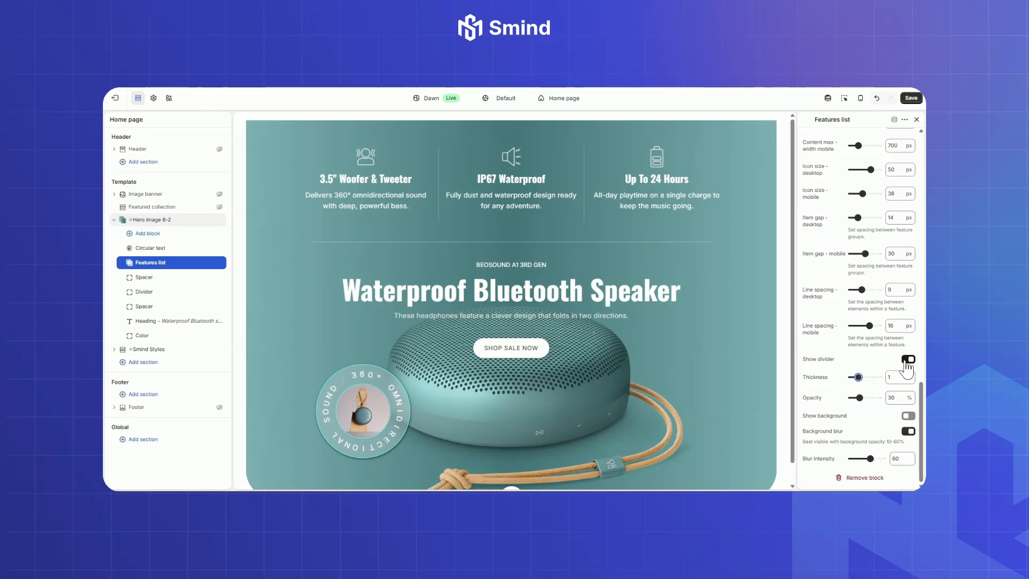
mouse_move(921, 397)
mouse_down()
mouse_move(921, 365)
mouse_move(920, 402)
mouse_up()
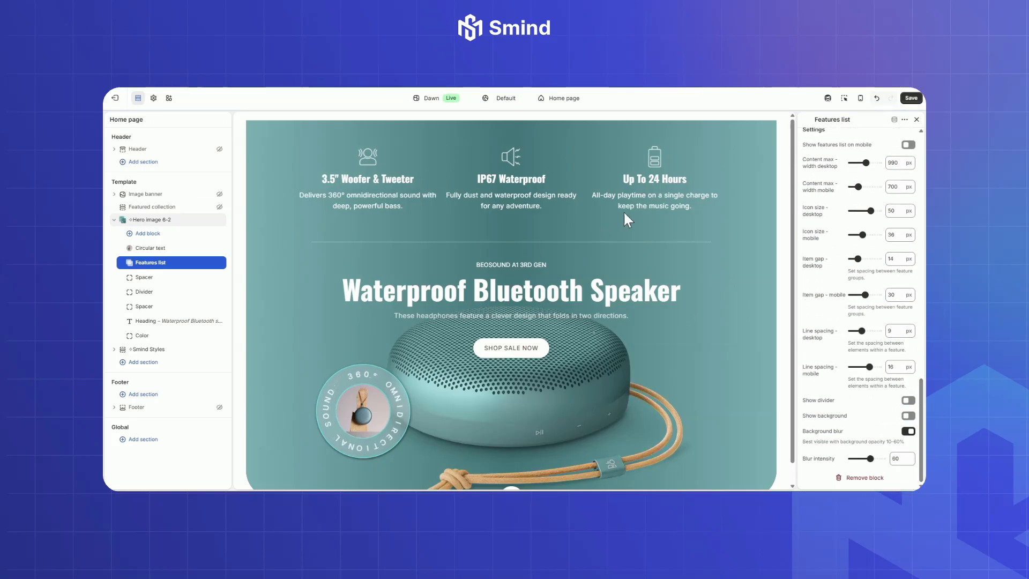
click(908, 400)
scroll(922, 429, down, 1)
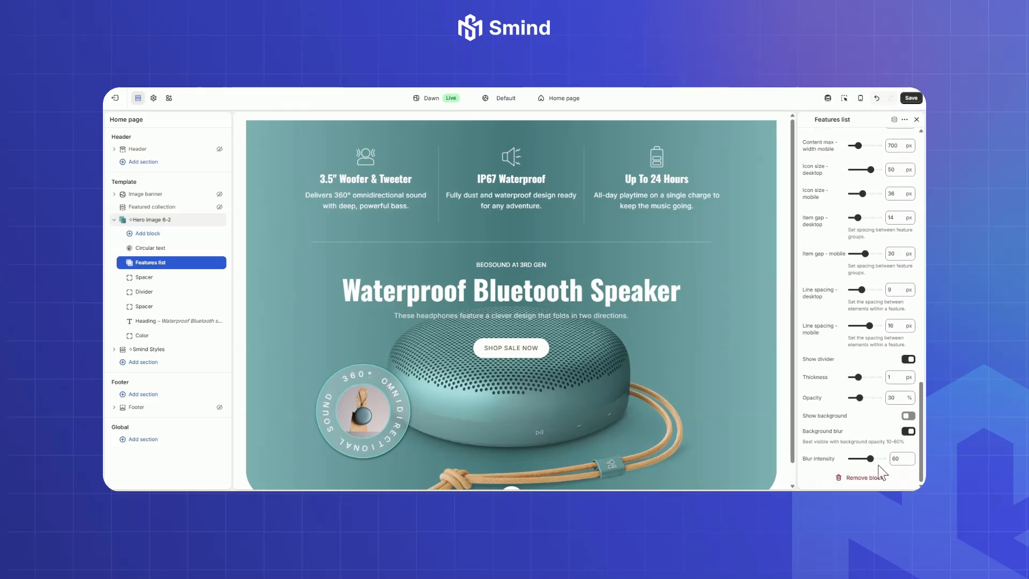
mouse_move(870, 458)
mouse_down()
mouse_move(860, 457)
mouse_move(875, 458)
mouse_up()
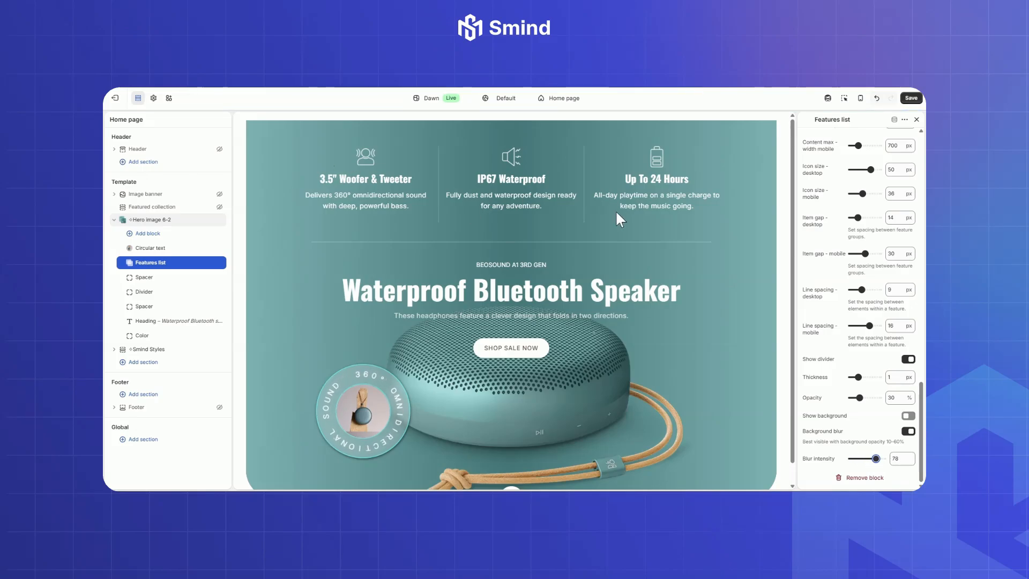
Step: Set the desktop size of the spacer above the divider to 33 px, and give the divider 2 px thickness and 56% opacity
click(143, 277)
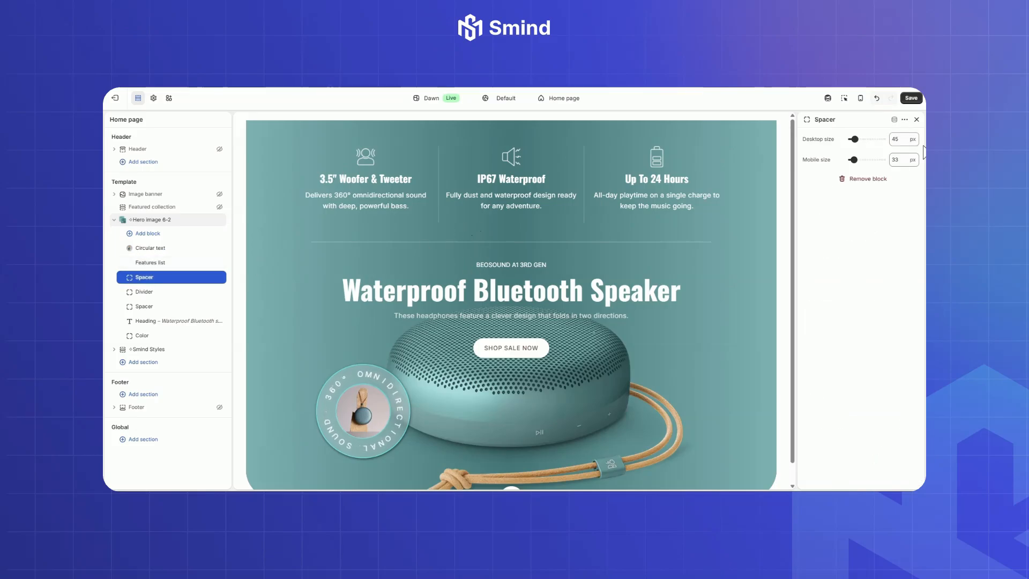
double_click(903, 138)
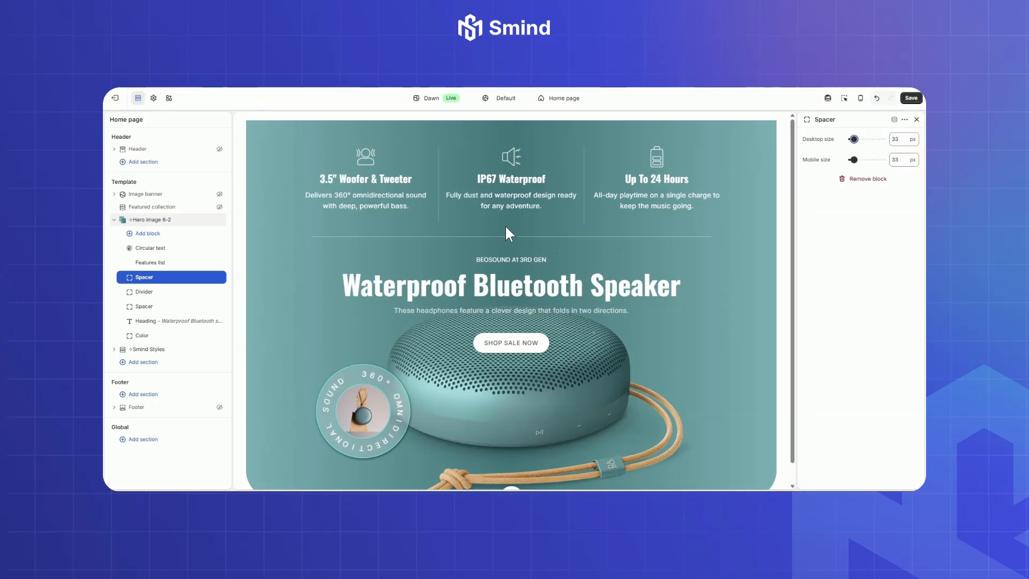
click(149, 295)
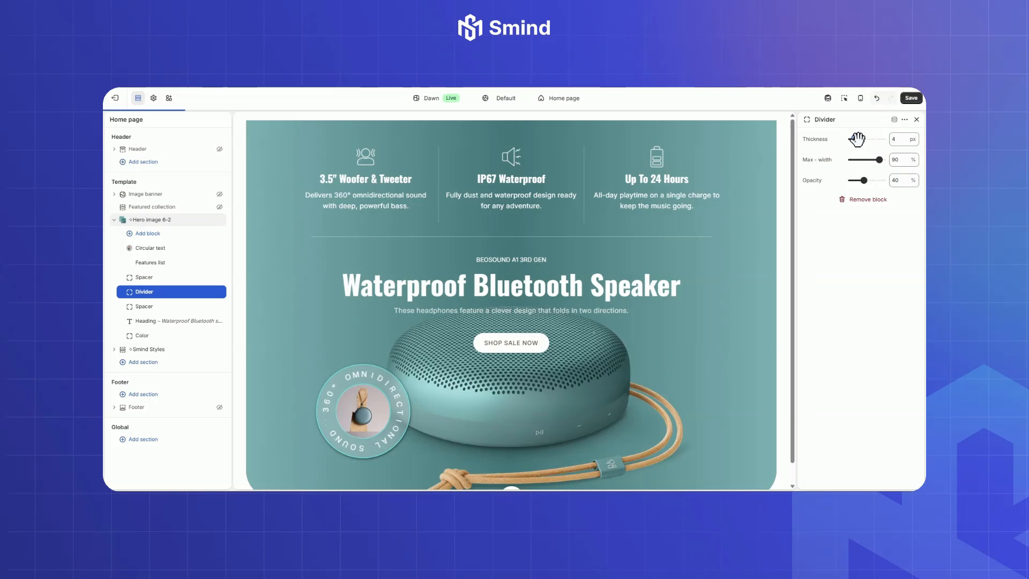
drag(857, 139, 853, 139)
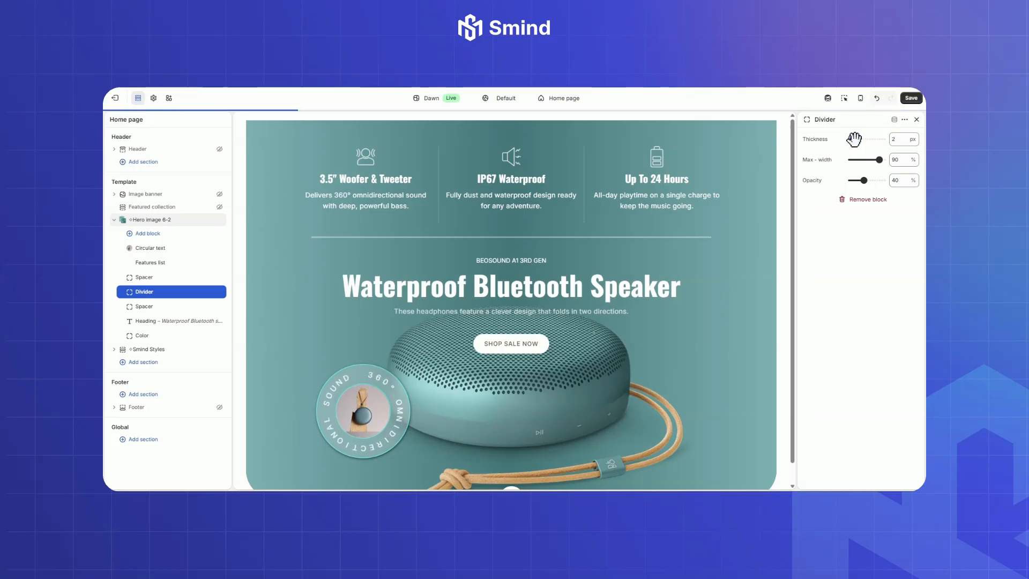
drag(863, 180, 868, 180)
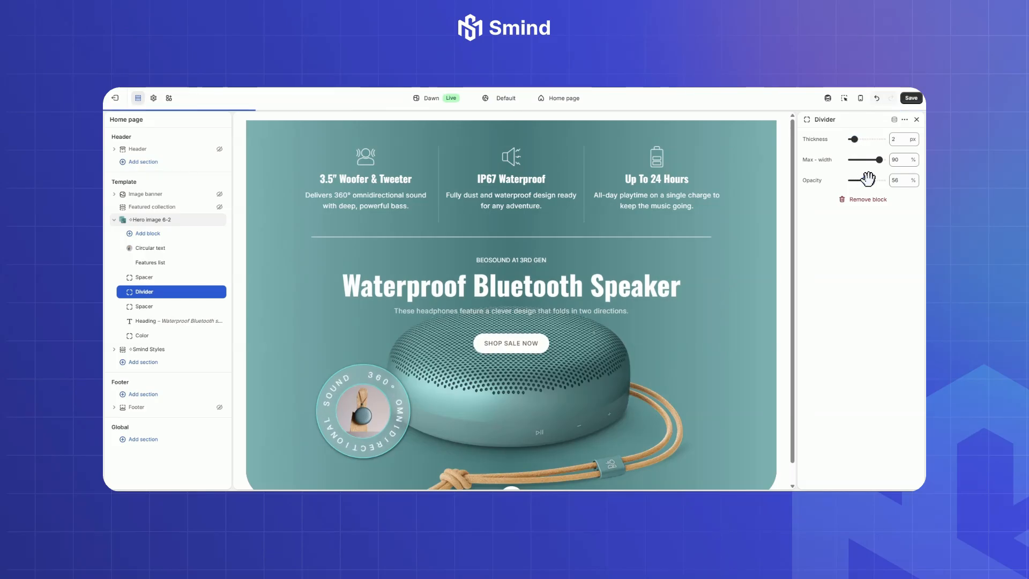
Step: Replace the Heading block's subheading with "Beosound A1 3rd Gen" and set the subheading size to S
click(147, 321)
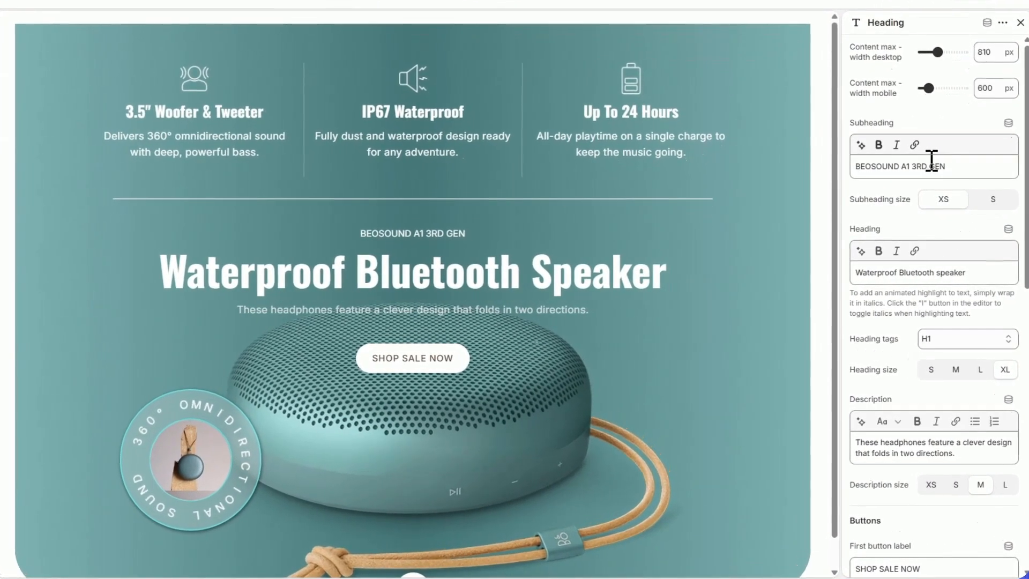
drag(856, 212, 764, 216)
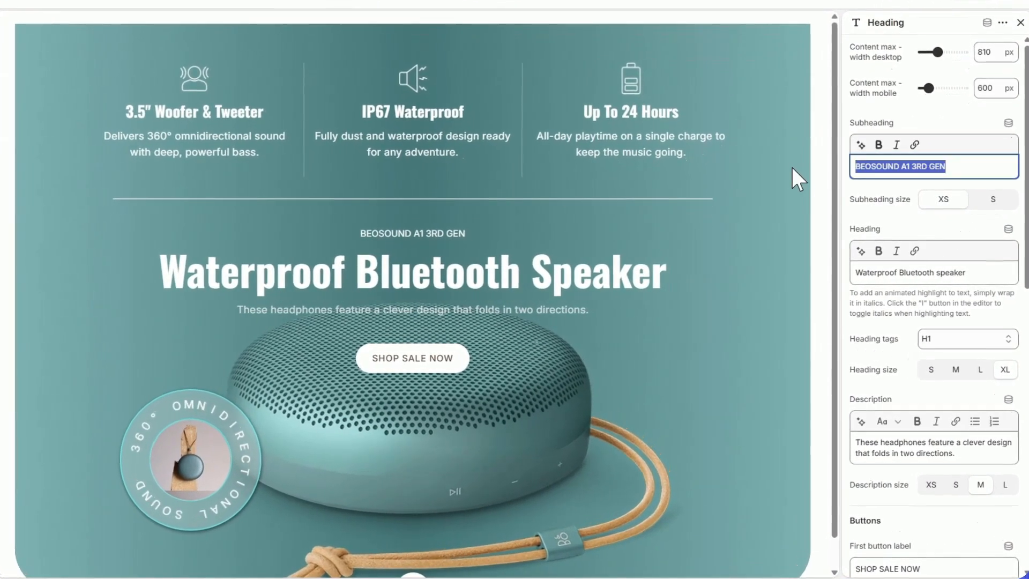
text(Beosound A1 3rd Gen)
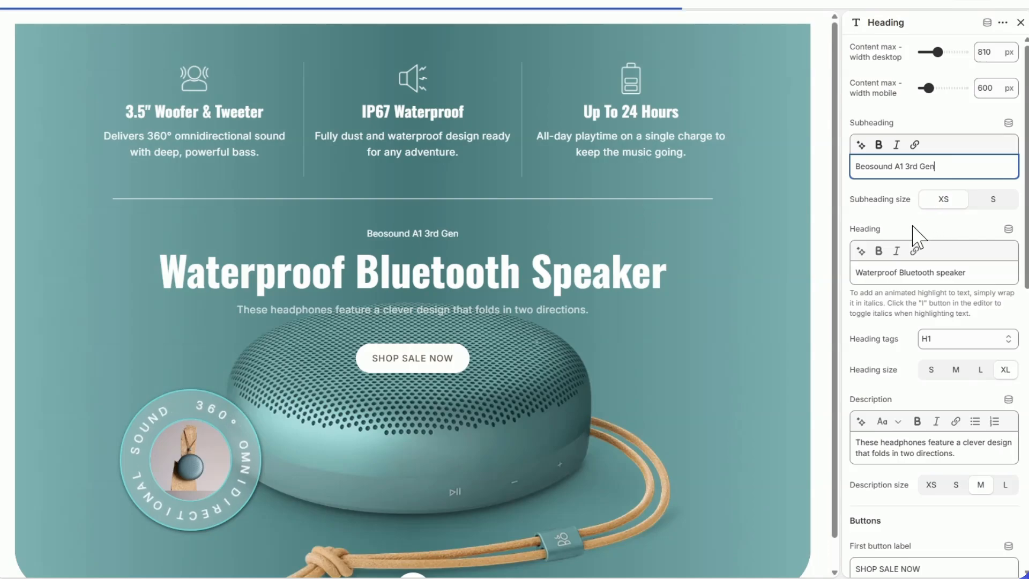
click(913, 219)
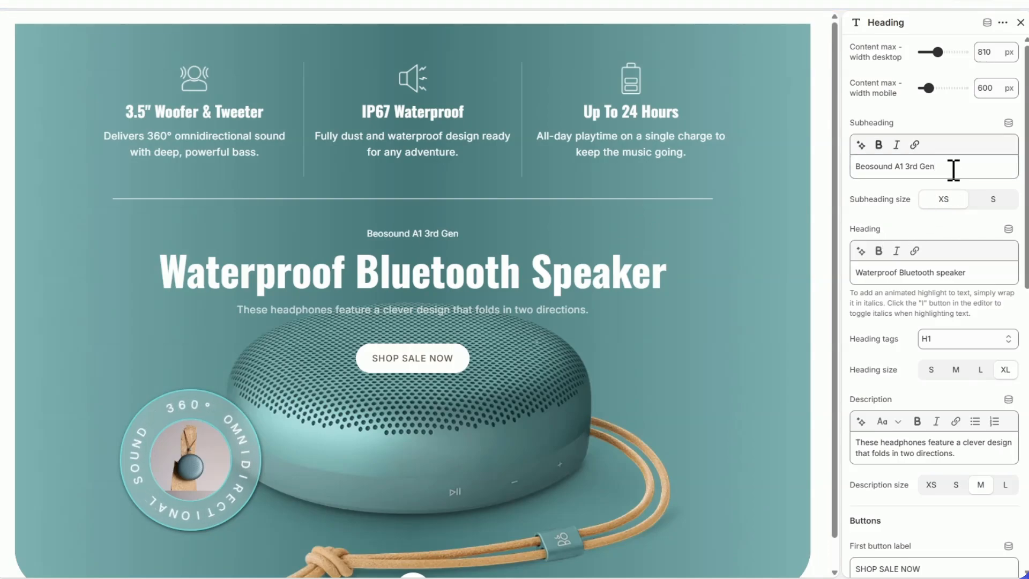
click(993, 200)
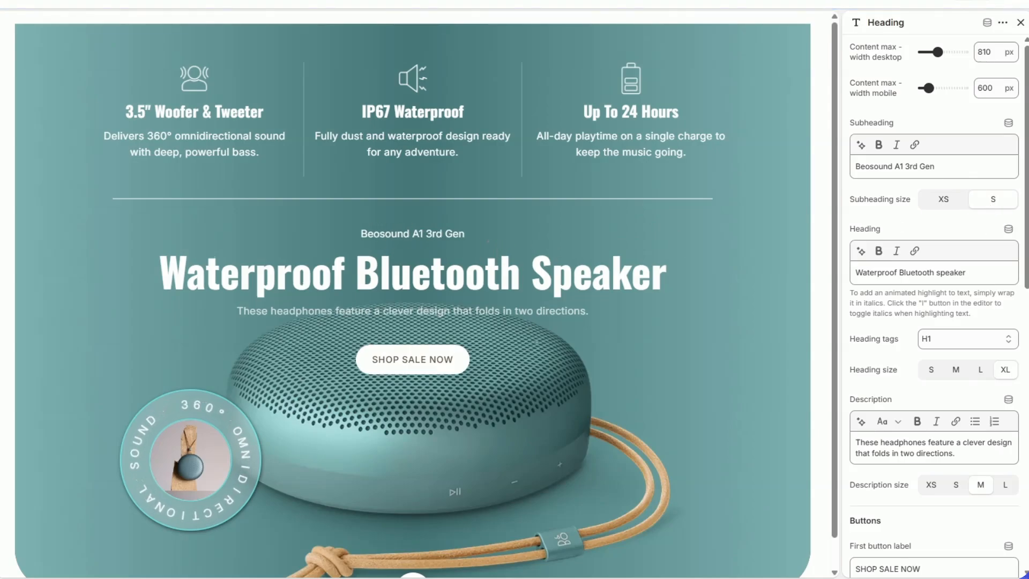
Step: Set the heading to "Portable Waterproof Bluetooth Speaker" and the description to "Performance and design in the palm of your hand. Crystal clear calls with a 3-microphone array"
triple_click(926, 272)
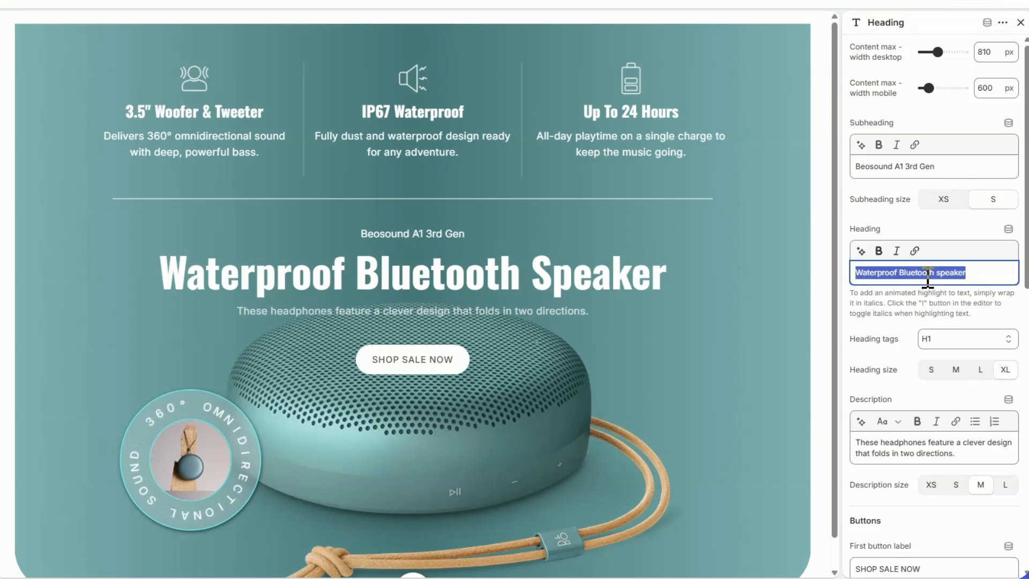
text(Portable Waterproof Bluetooth Speaker)
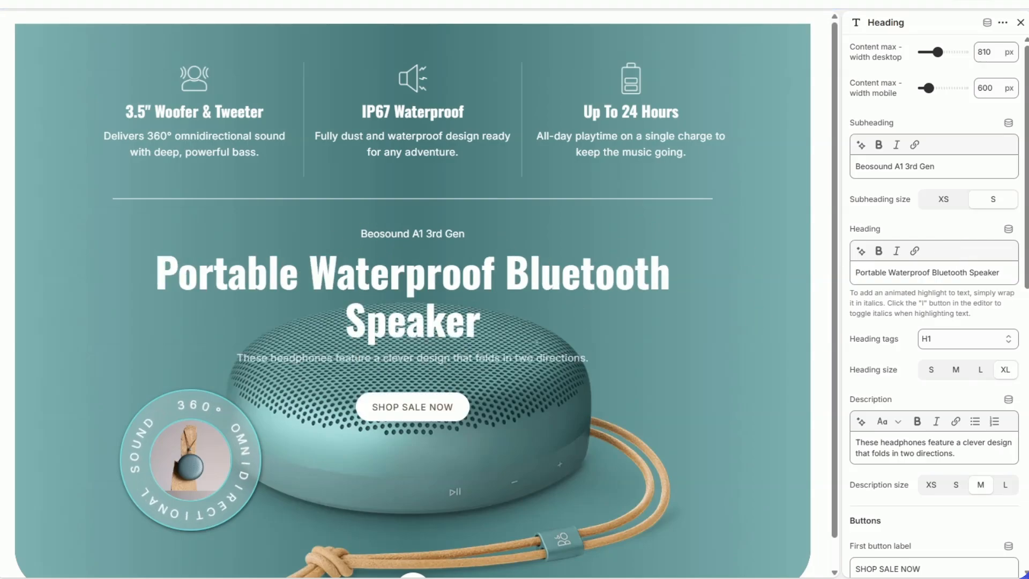
triple_click(919, 440)
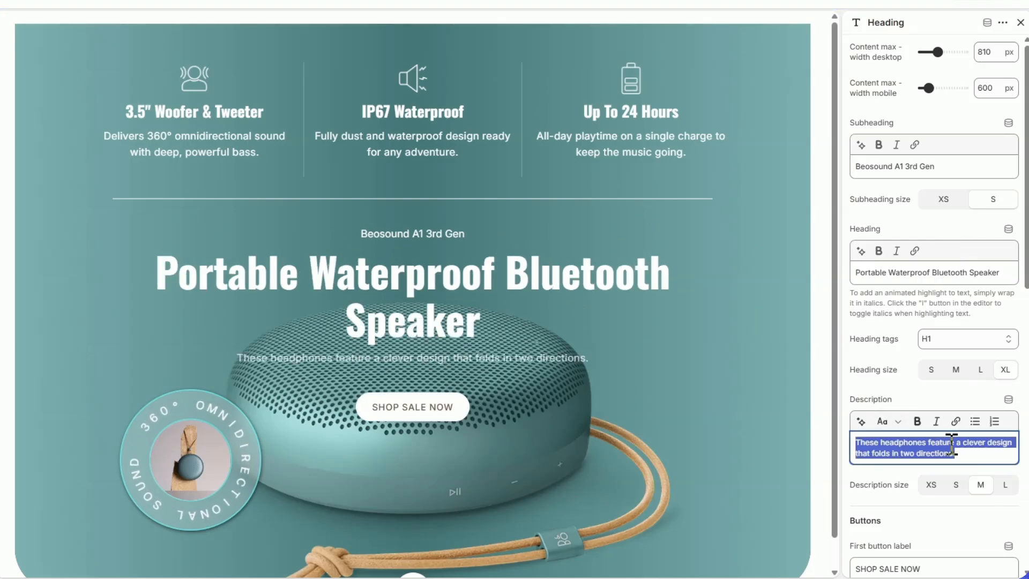
text(Performance and design in the palm of your hand. Crystal clear calls with a 3-microphone array)
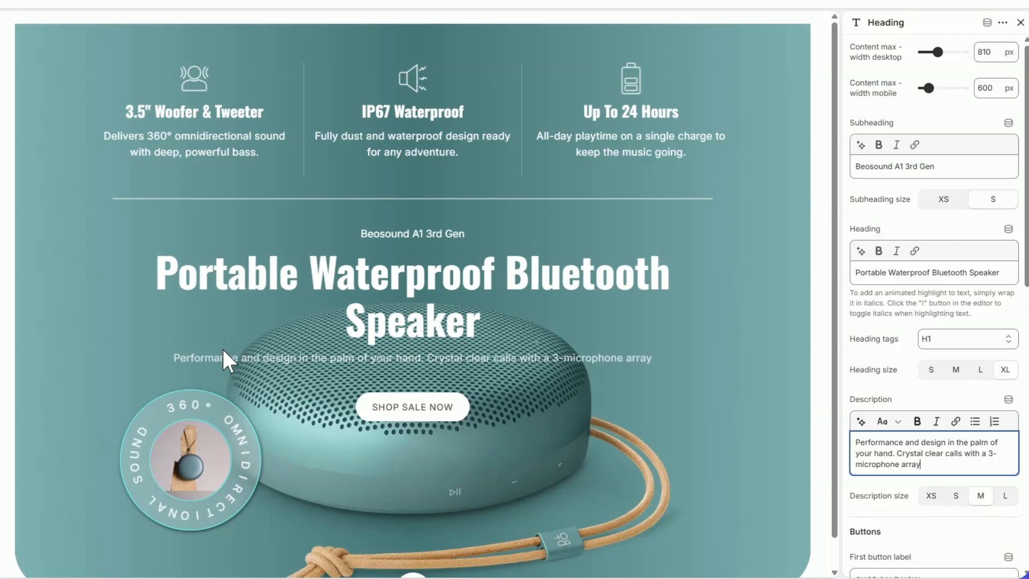
Step: Change the first button's label to "DISCOVER NOW" and set its link to #
scroll(953, 401, down, 6)
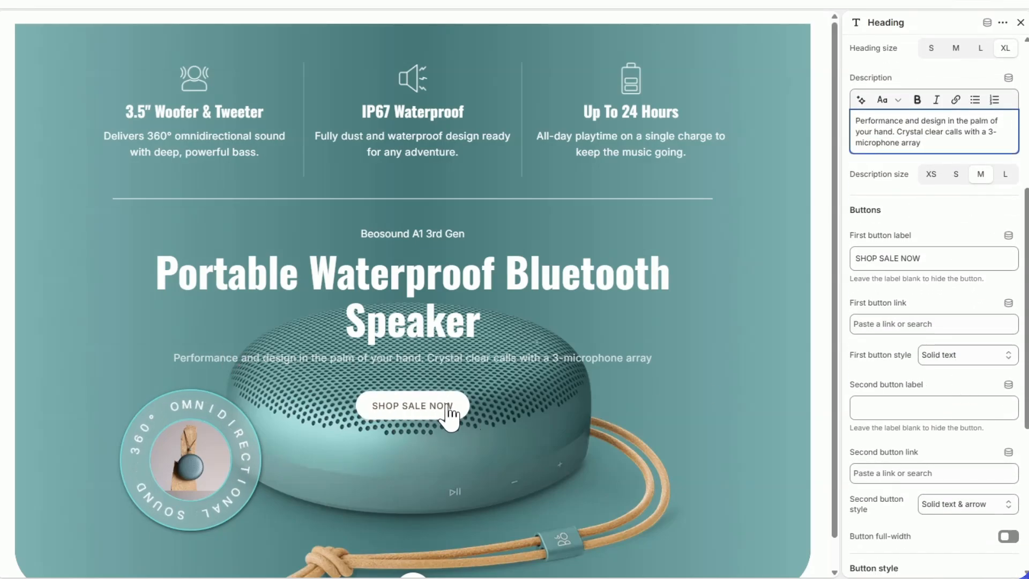
drag(933, 263, 844, 259)
text(DISC)
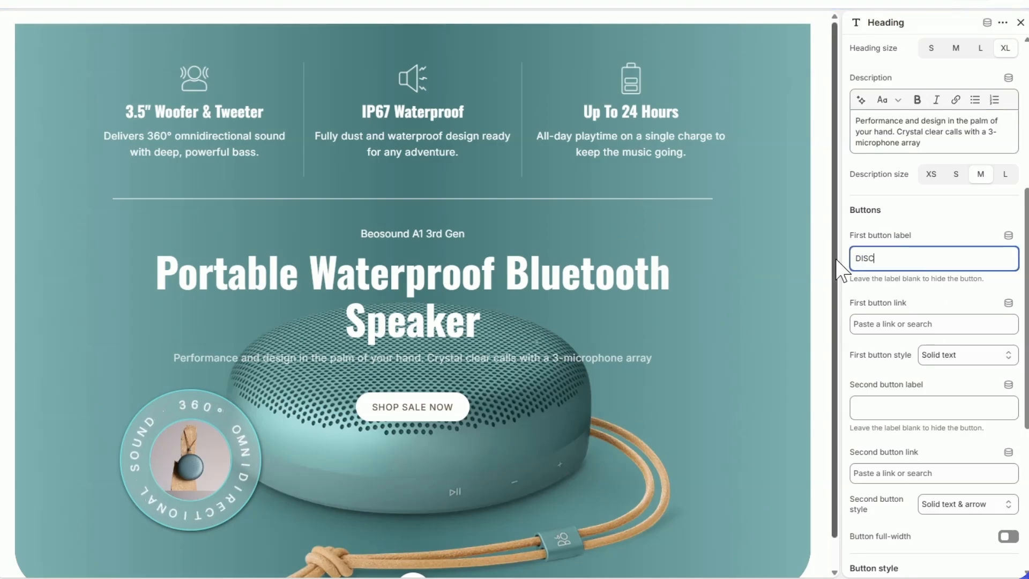
text(OVER NOW)
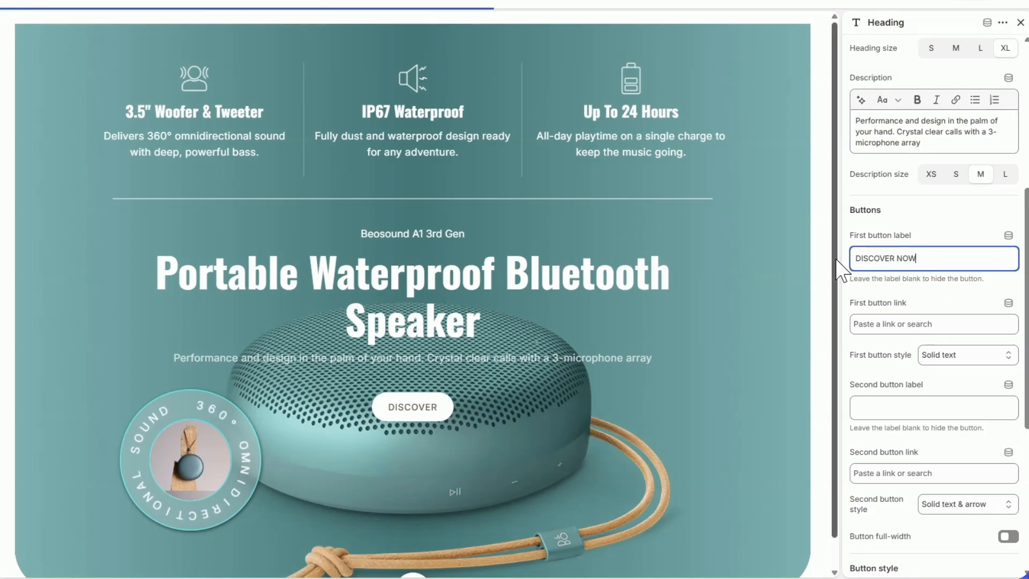
click(930, 323)
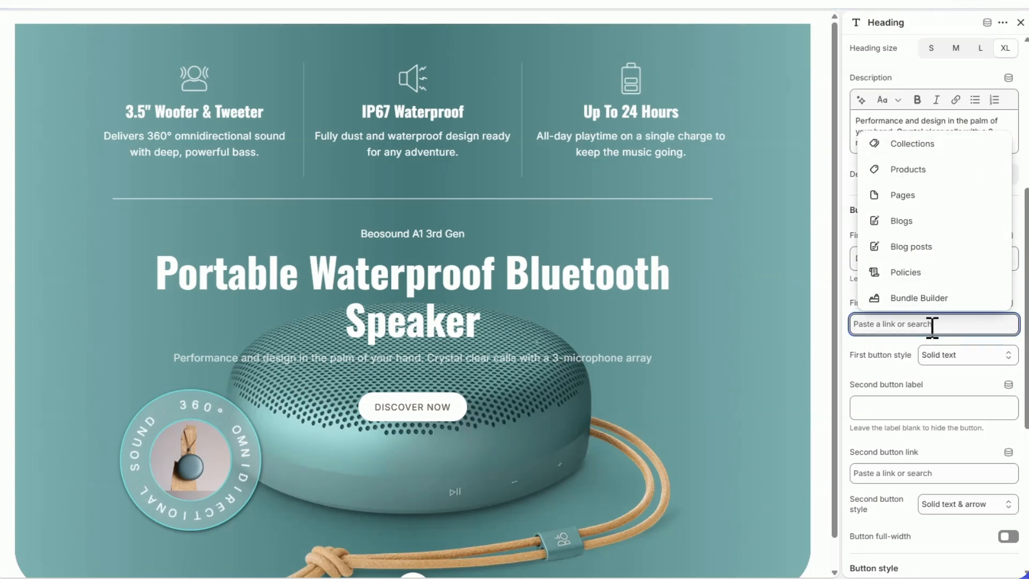
text(#)
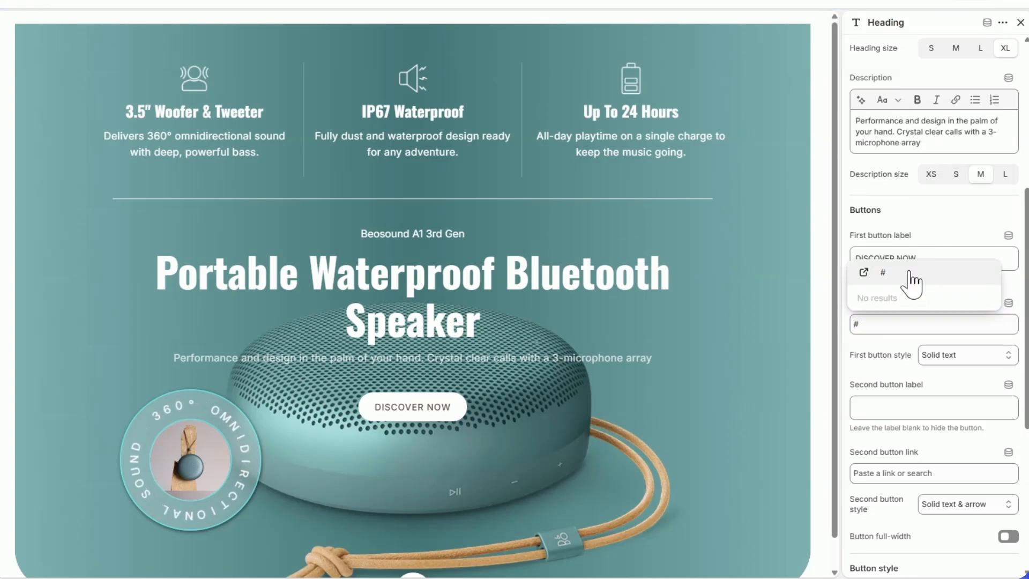
click(910, 282)
Step: Set the Heading block's button animation to HeadShake, trying a bounce animation first
scroll(911, 281, down, 3)
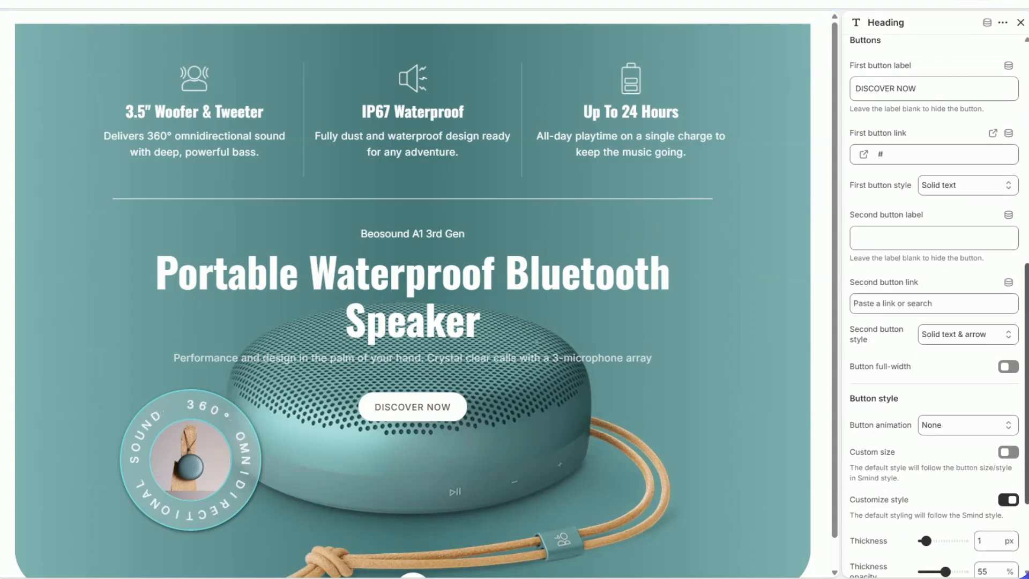
scroll(933, 300, down, 3)
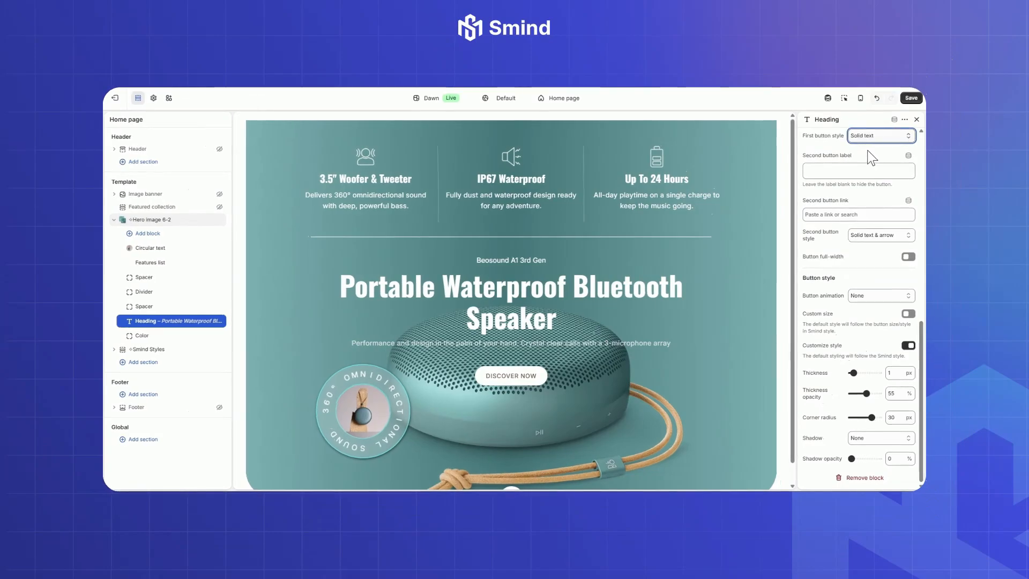
click(869, 295)
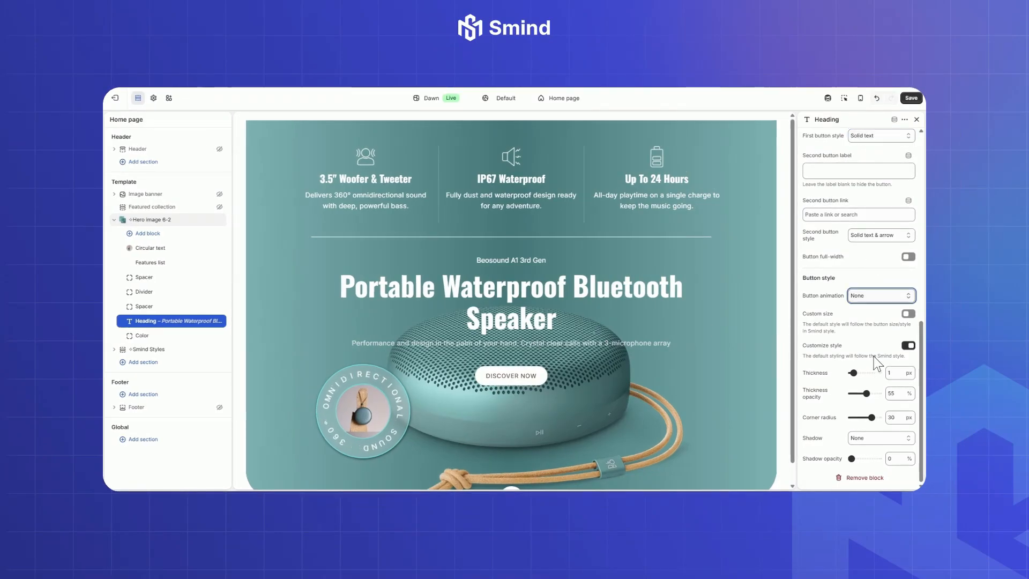
click(858, 310)
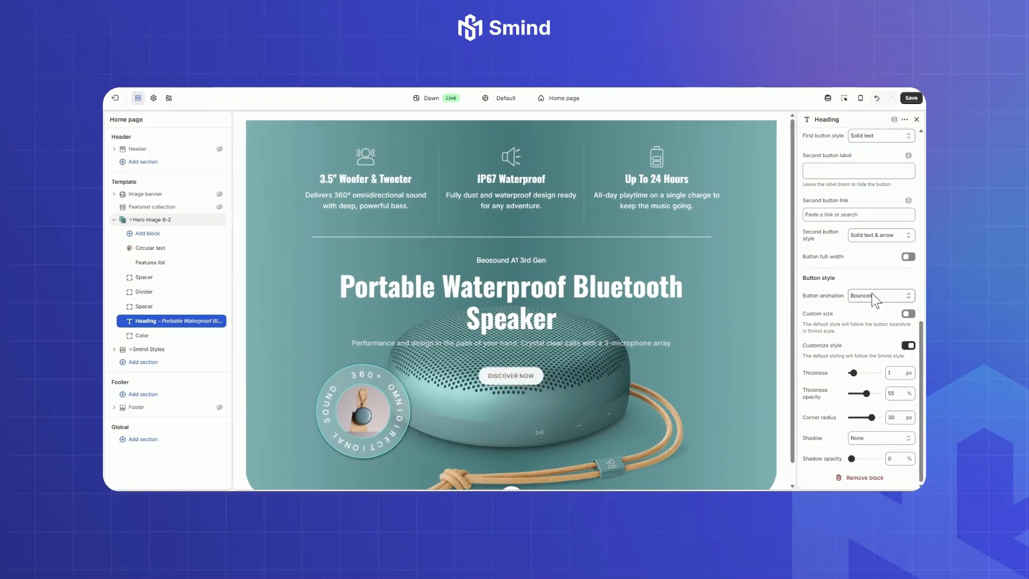
click(871, 293)
click(863, 319)
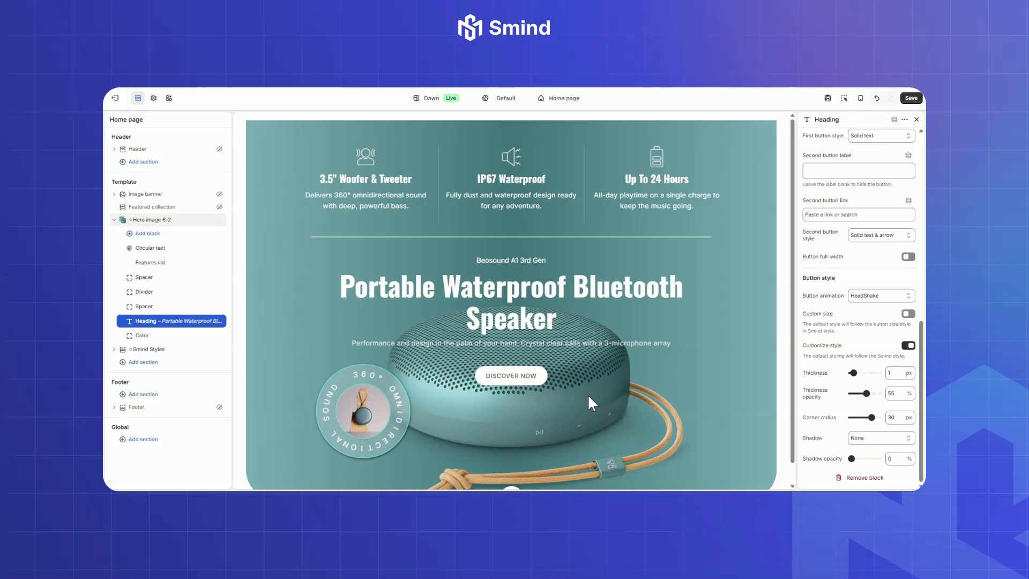
Step: Enable the custom button size and set the padding scale to 170% on desktop and 200% on mobile, checking the mobile preview
click(908, 315)
scroll(896, 322, down, 1)
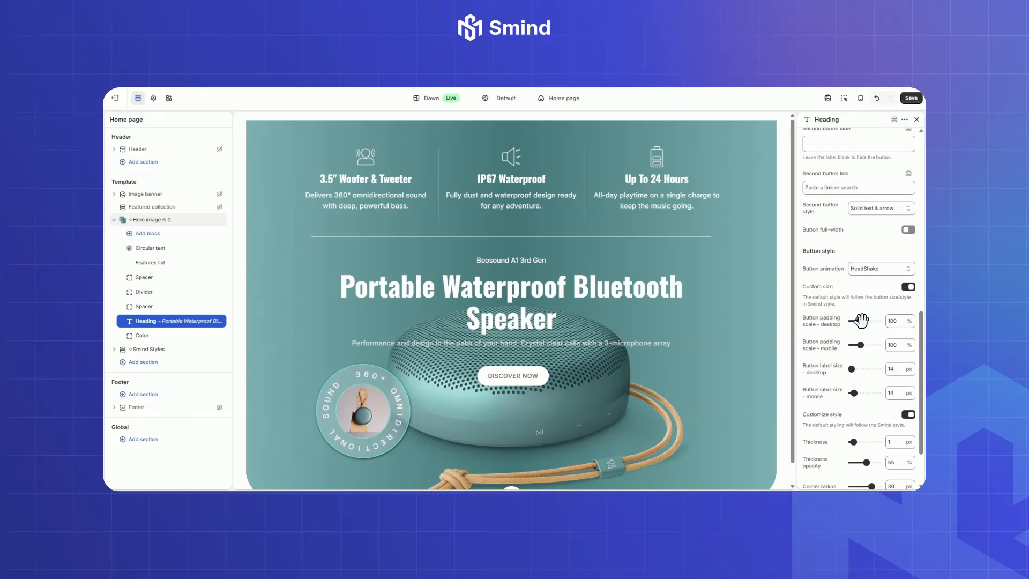
drag(861, 320, 879, 345)
click(861, 99)
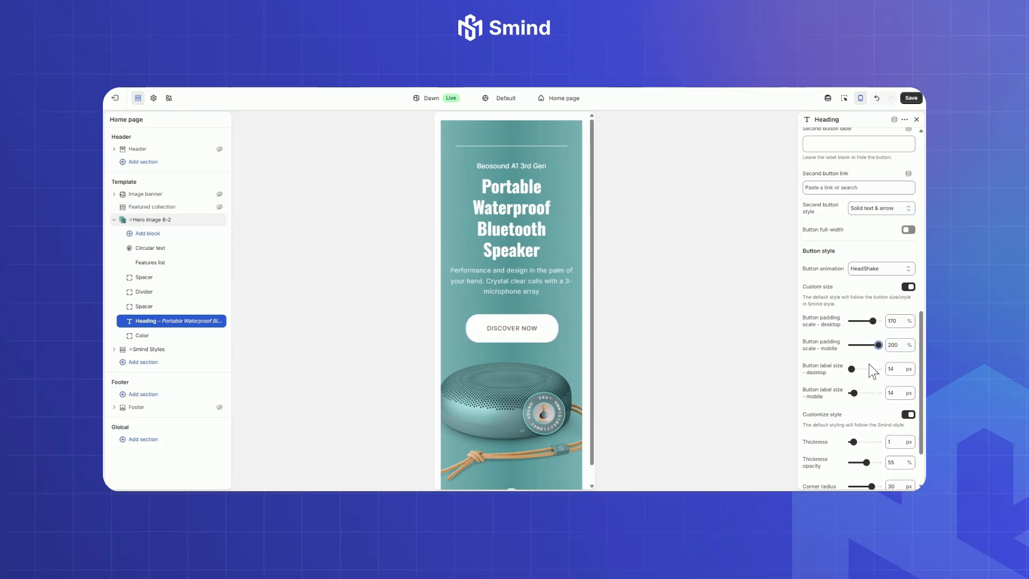
Step: Set the button label size to 20 px on desktop and 18 px on mobile, and return to the desktop preview
click(861, 99)
drag(850, 367, 856, 394)
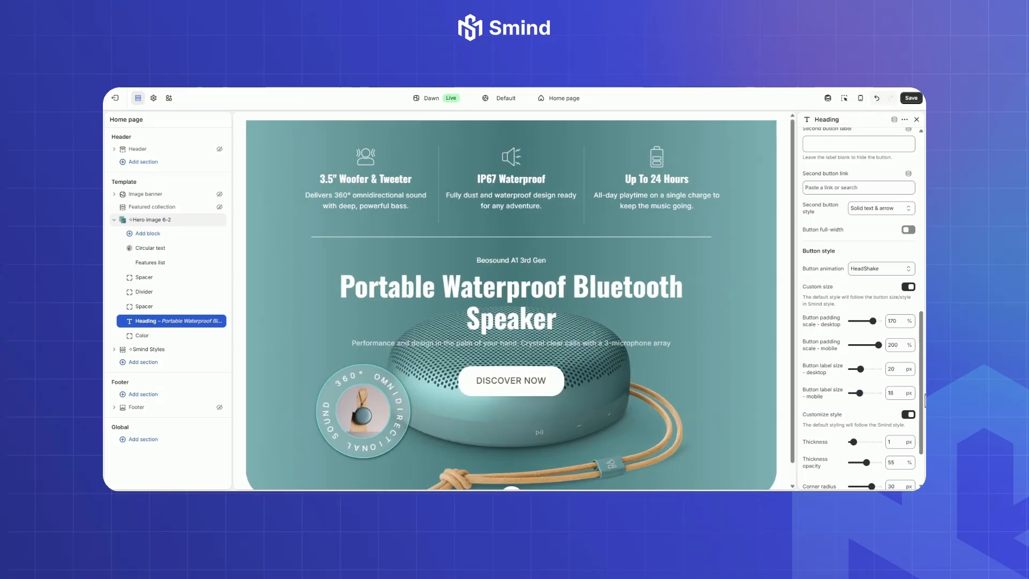
mouse_move(924, 401)
mouse_down()
mouse_move(924, 410)
mouse_move(867, 417)
mouse_move(922, 405)
mouse_up()
scroll(881, 392, down, 2)
scroll(923, 410, up, 5)
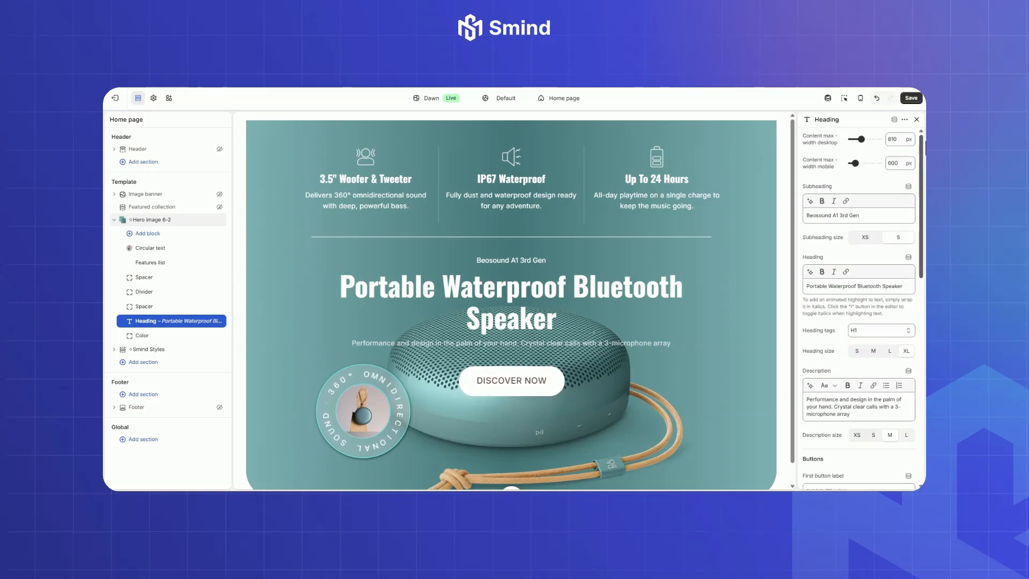
Step: Set the solid button background in the hero section's Color block to cyan #00FFFF, sampling #77ABAB from the preview first
click(142, 335)
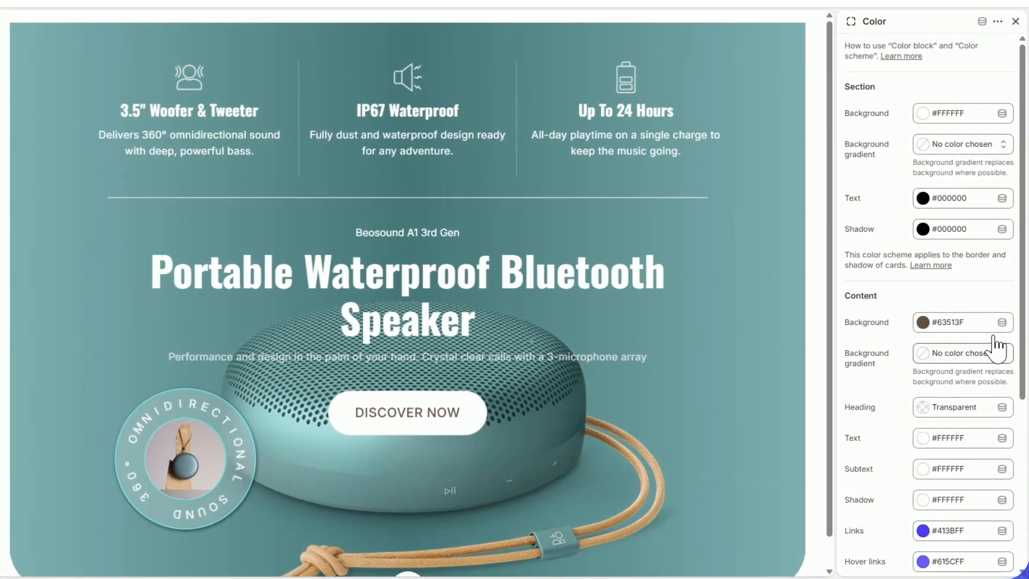
scroll(1023, 297, down, 5)
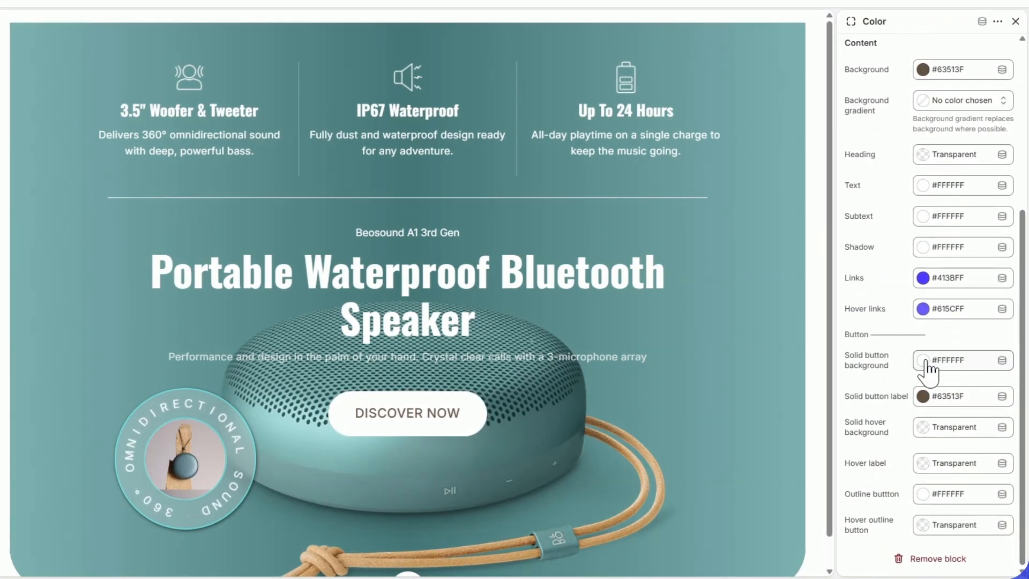
click(926, 362)
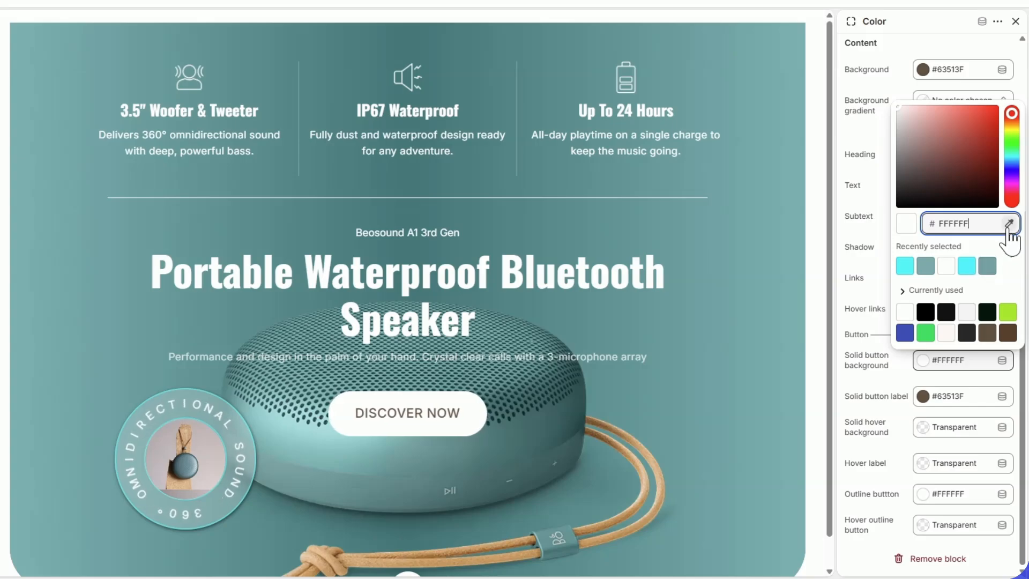
click(805, 232)
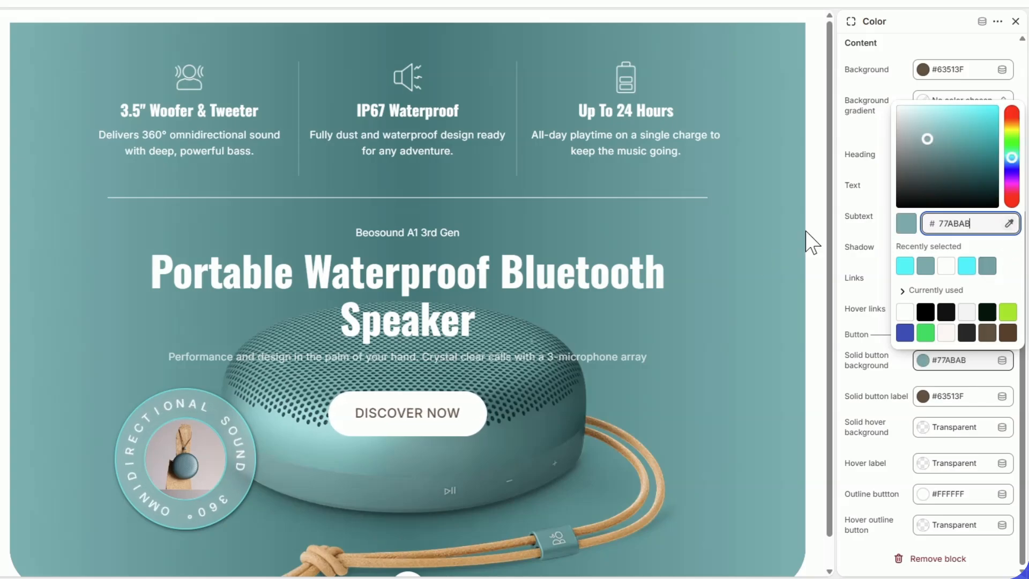
drag(925, 137, 1005, 97)
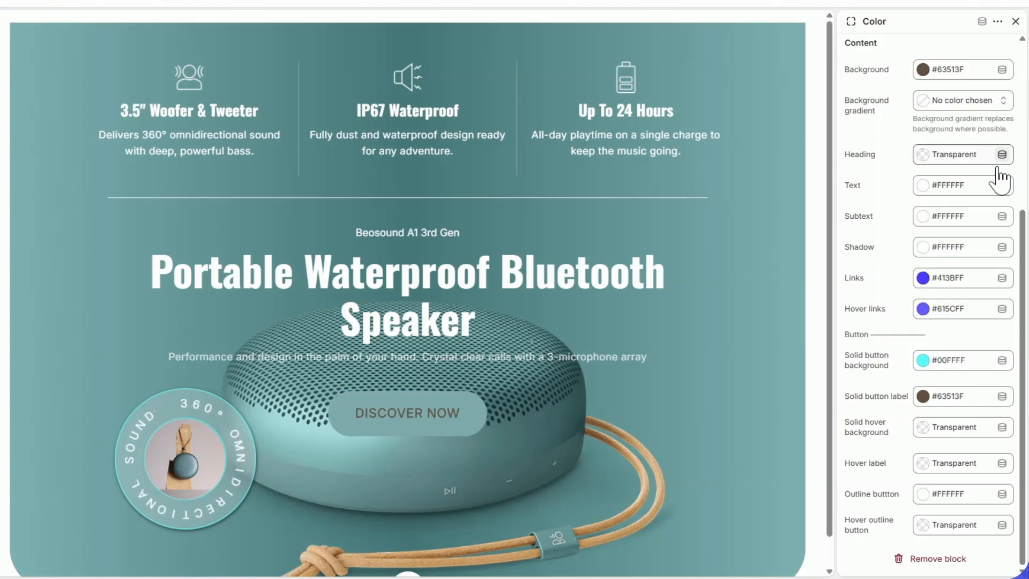
Step: Set the solid button label color to dark #04160B, trying white #FFFFFF first
click(923, 397)
click(966, 302)
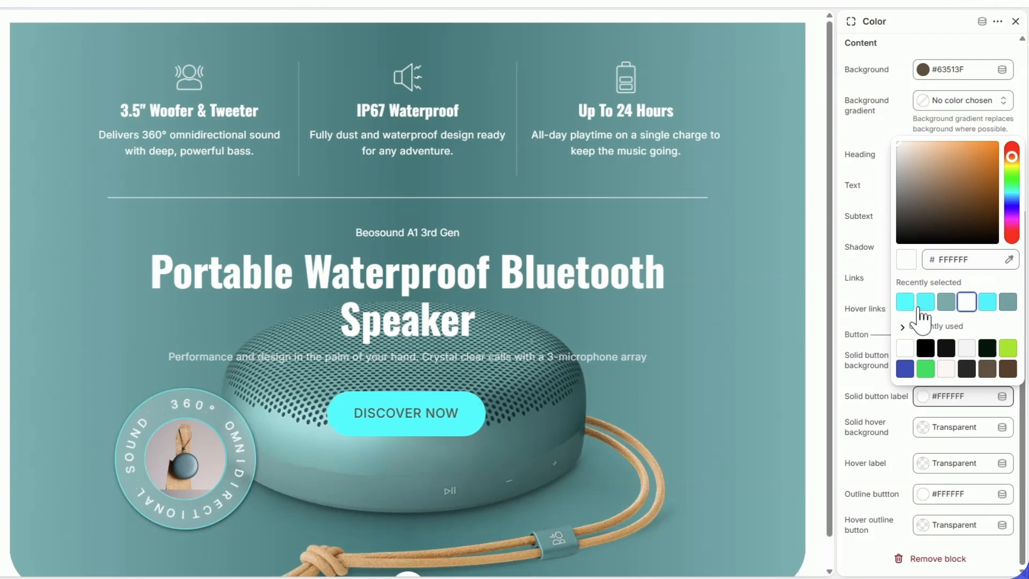
click(876, 302)
click(925, 388)
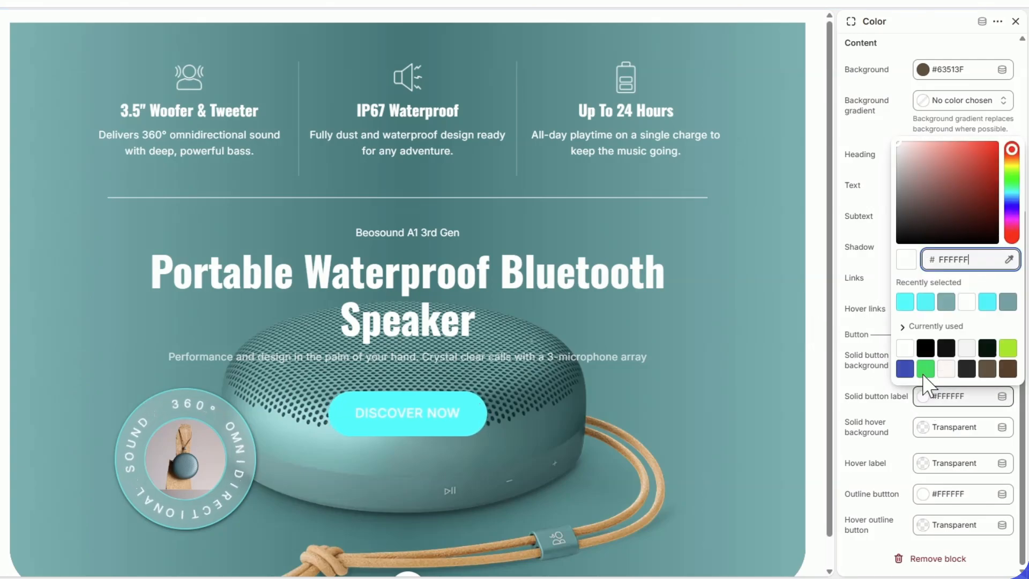
click(987, 348)
click(872, 339)
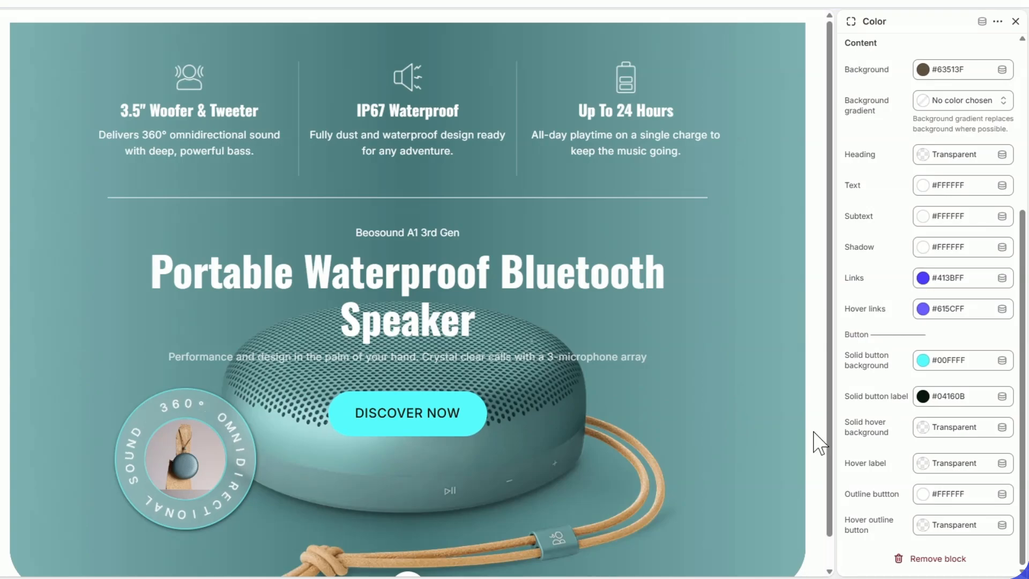
Step: Save the home page changes and check the hero section in the mobile preview, returning to the desktop preview
click(1007, 1)
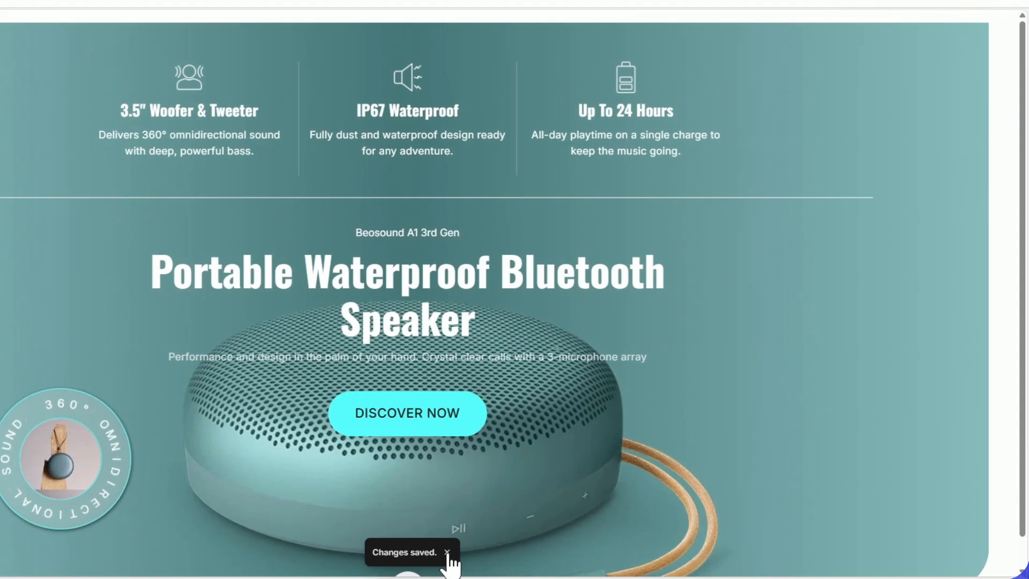
click(447, 554)
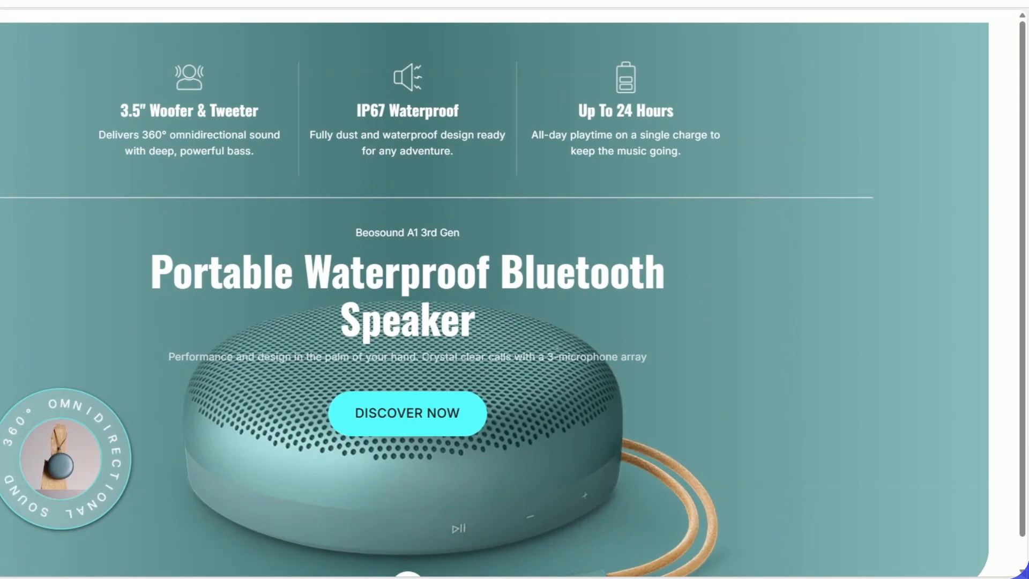
drag(1022, 321, 1022, 350)
click(941, 3)
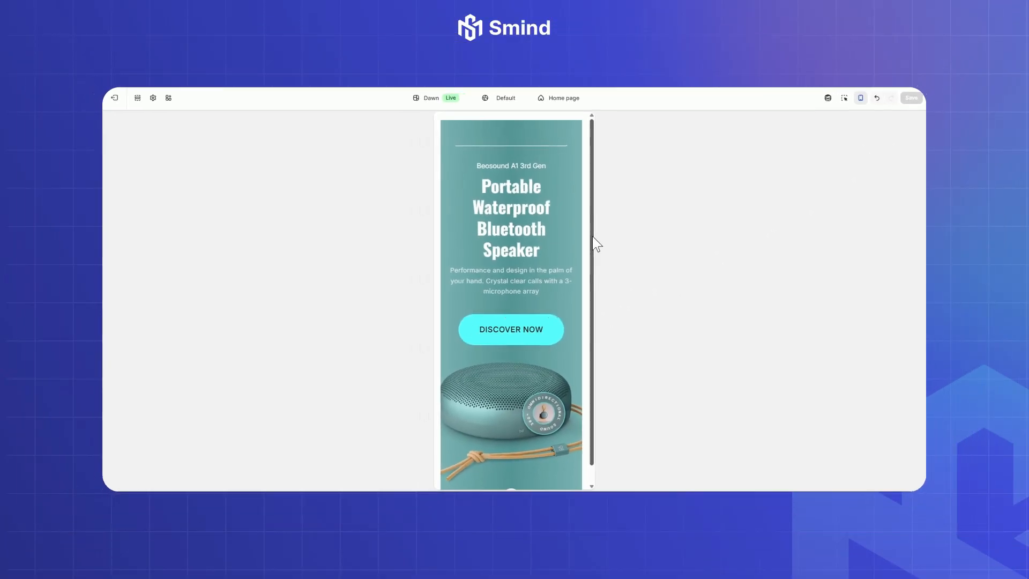
mouse_move(592, 246)
mouse_down()
mouse_move(579, 341)
mouse_move(595, 233)
mouse_up()
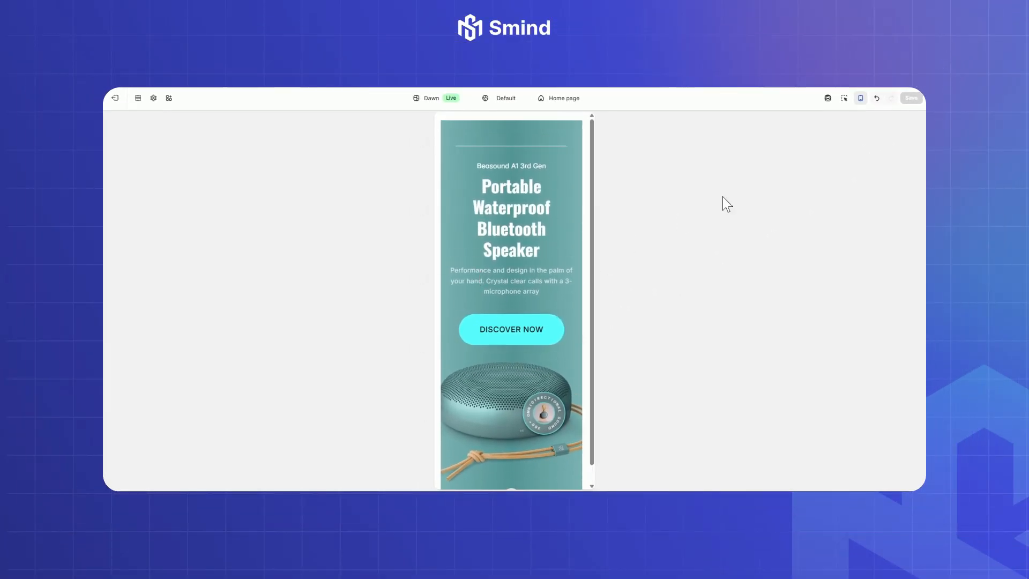
click(859, 98)
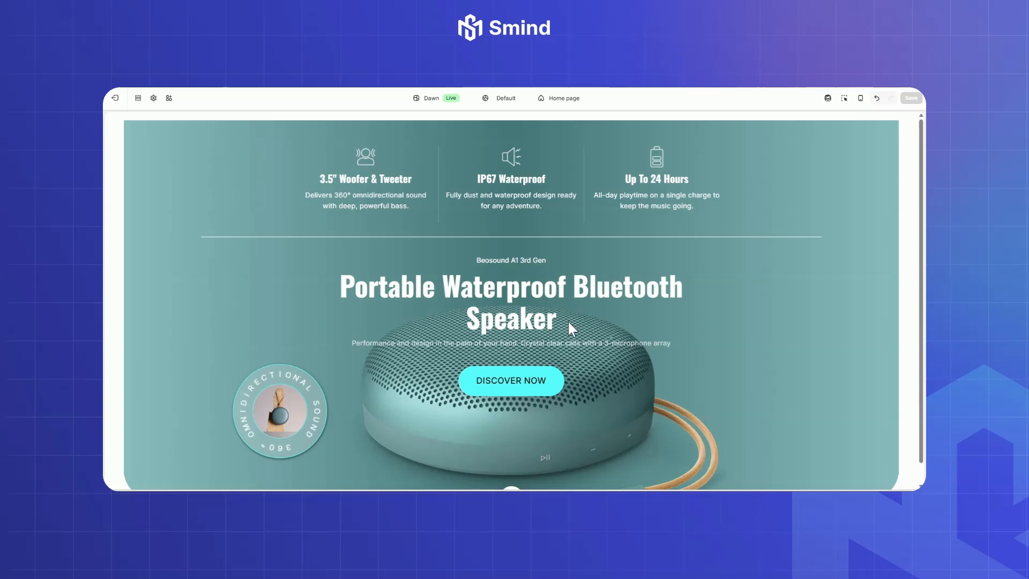